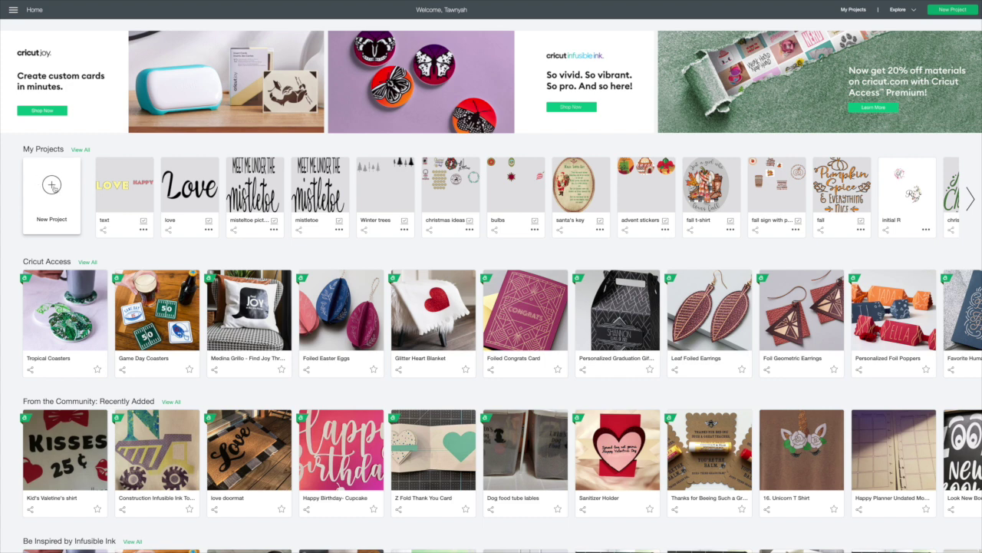
- Start a new project and search the image library for "tag"
left_click(54, 188)
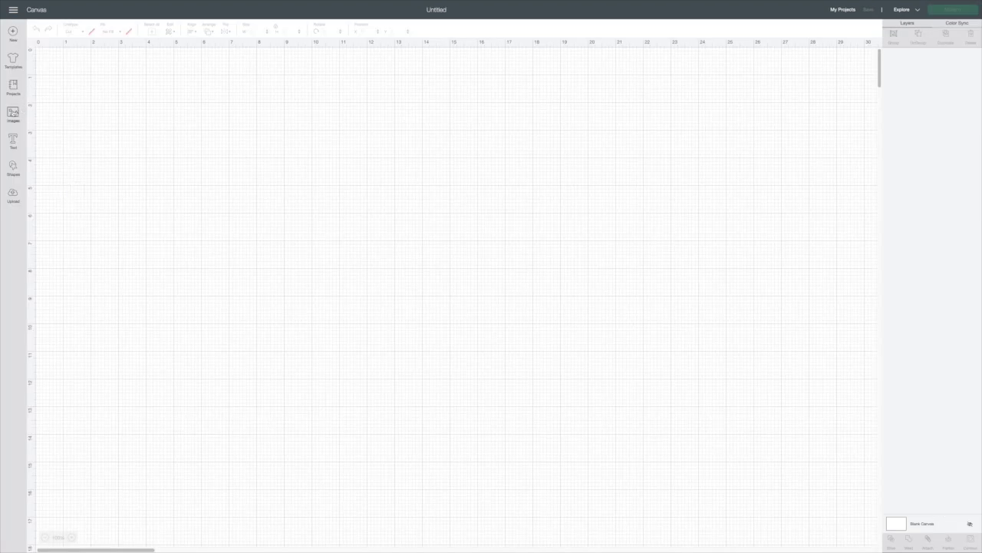
left_click(14, 112)
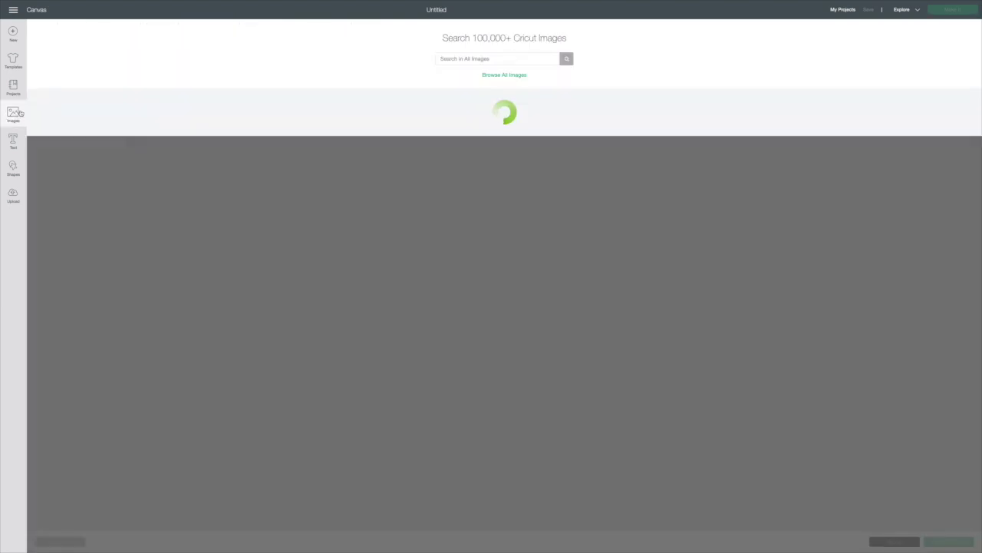
left_click(456, 56)
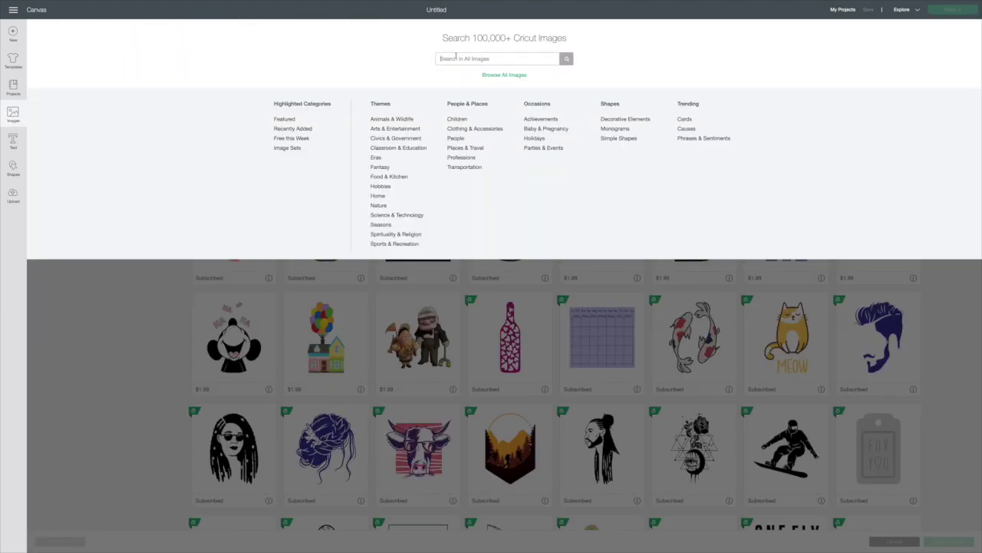
type("tag")
key("Return")
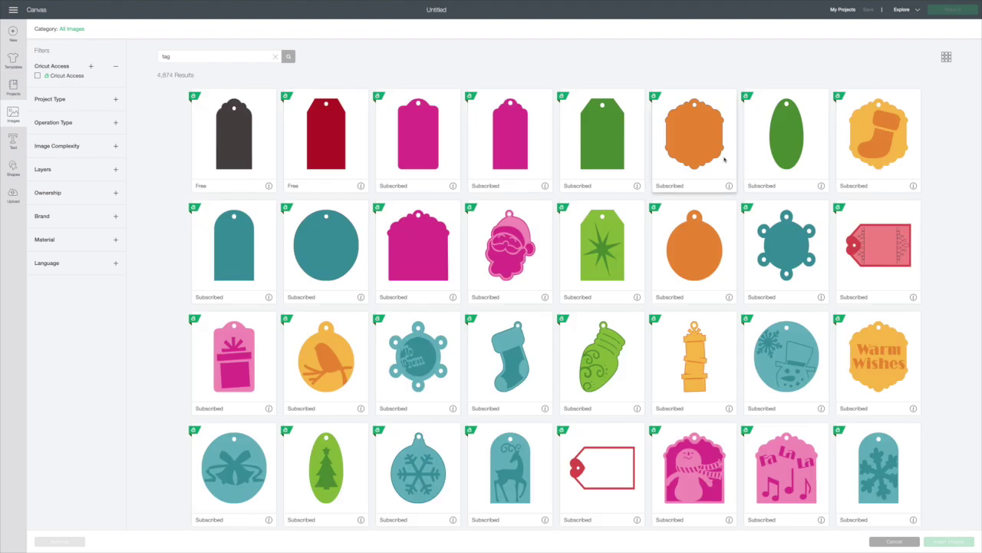
- Find the purple tag with the heart cutout in the results and insert it on the canvas
scroll(725, 158, "down", 9)
scroll(725, 158, "down", 10)
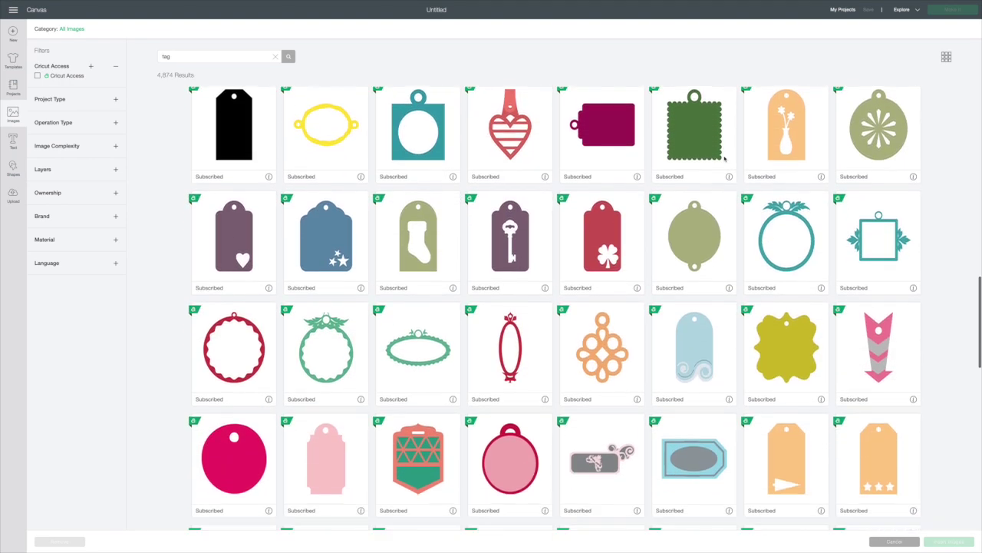
scroll(724, 159, "down", 10)
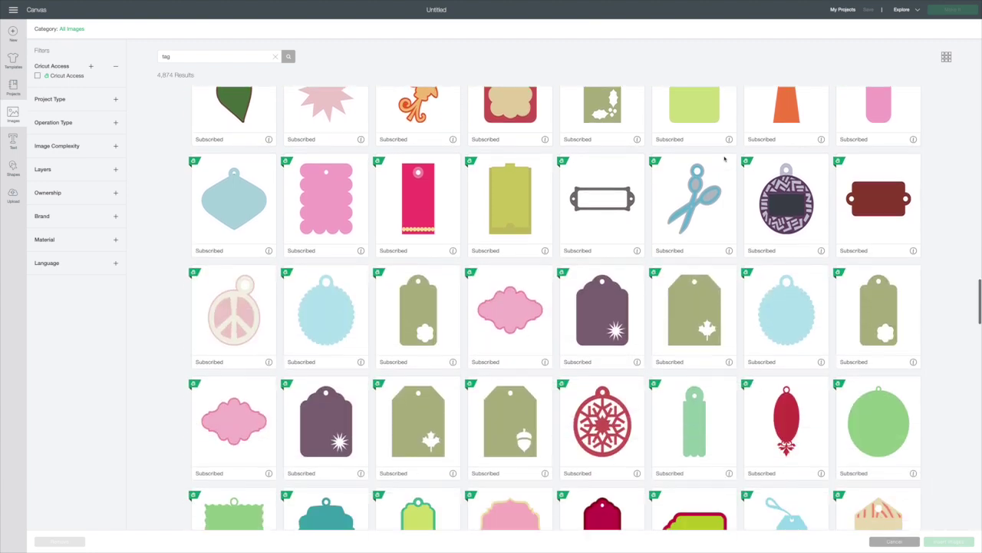
scroll(724, 158, "down", 8)
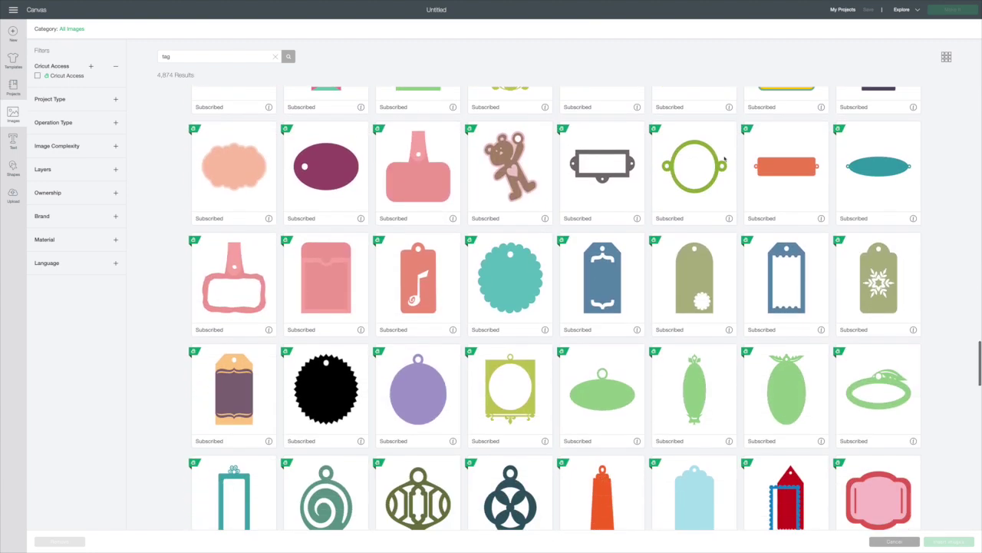
scroll(724, 158, "down", 10)
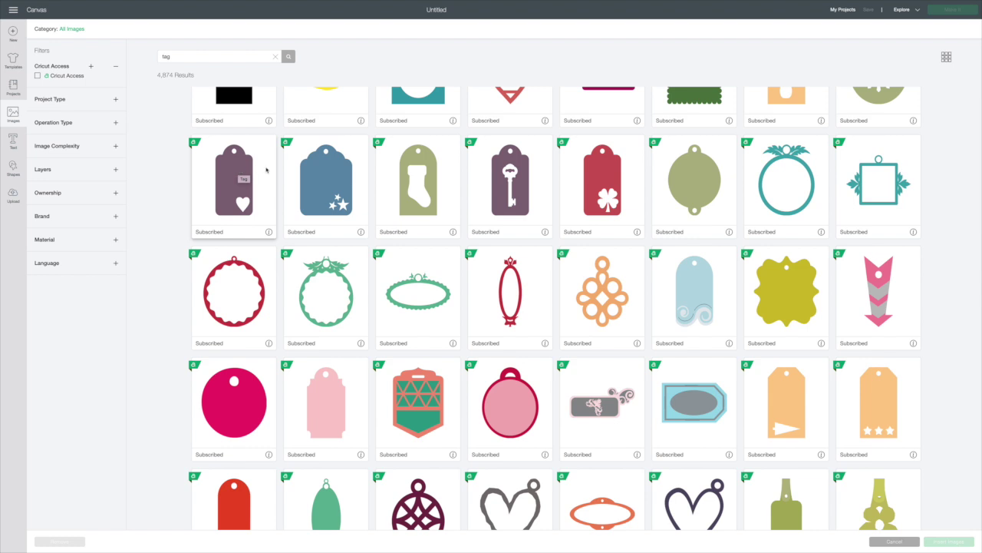
left_click(236, 174)
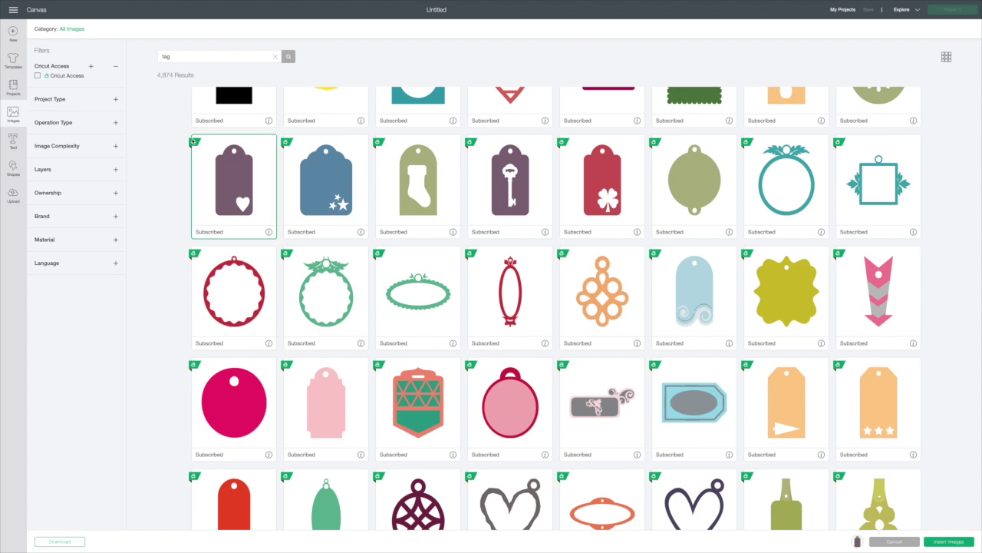
left_click(969, 542)
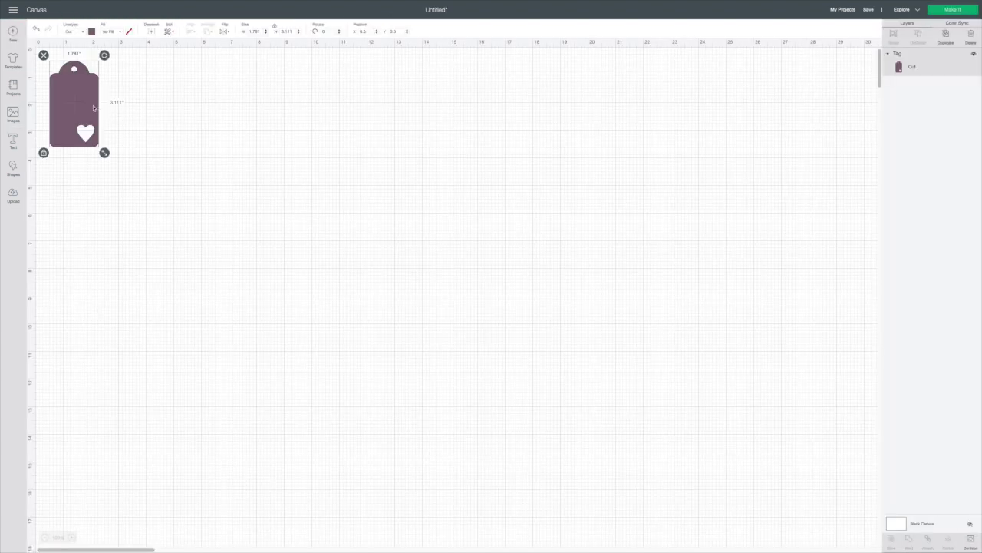
- Move the tag about an inch in from the canvas corner, duplicate it, and place the copy to its right
left_click_drag(94, 107, 134, 135)
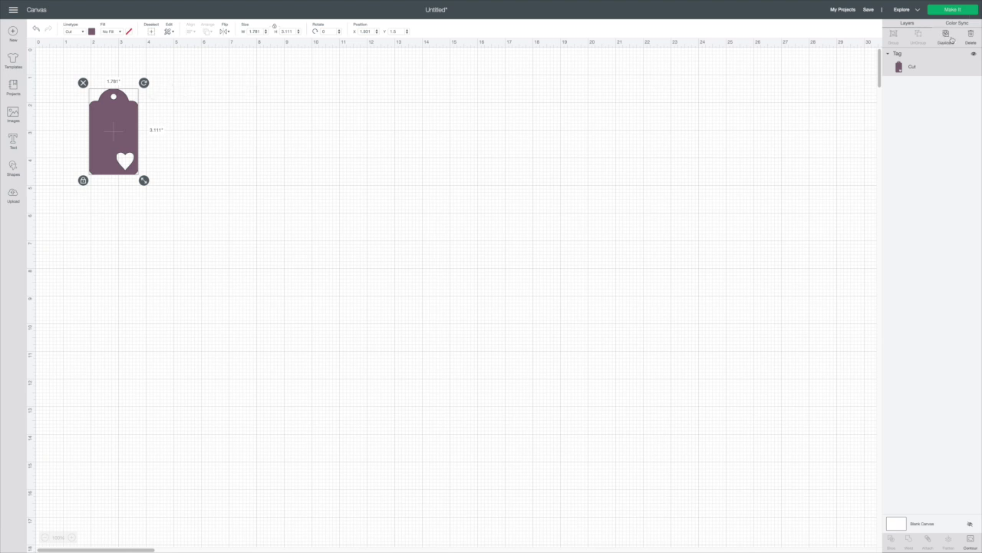
left_click(946, 36)
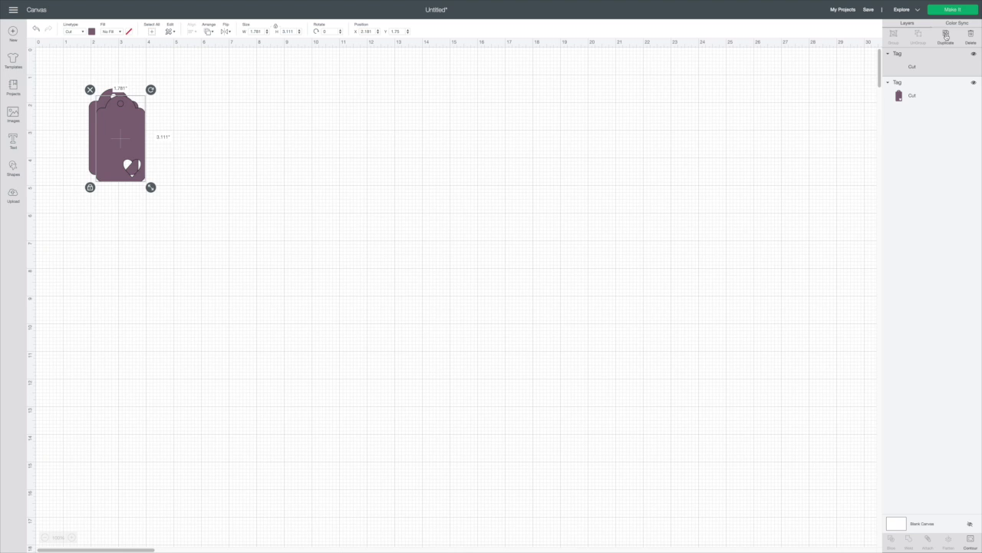
left_click_drag(150, 113, 253, 136)
- Enlarge the original tag to about 2.8 by 4.8 inches and the copy to about 2.5 by 4.4 inches
left_click(132, 109)
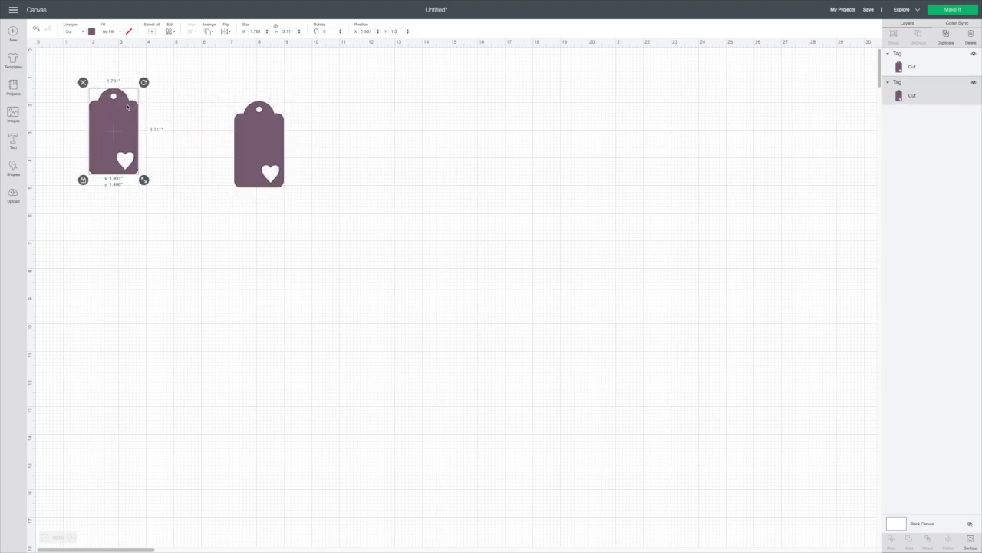
left_click_drag(142, 180, 162, 226)
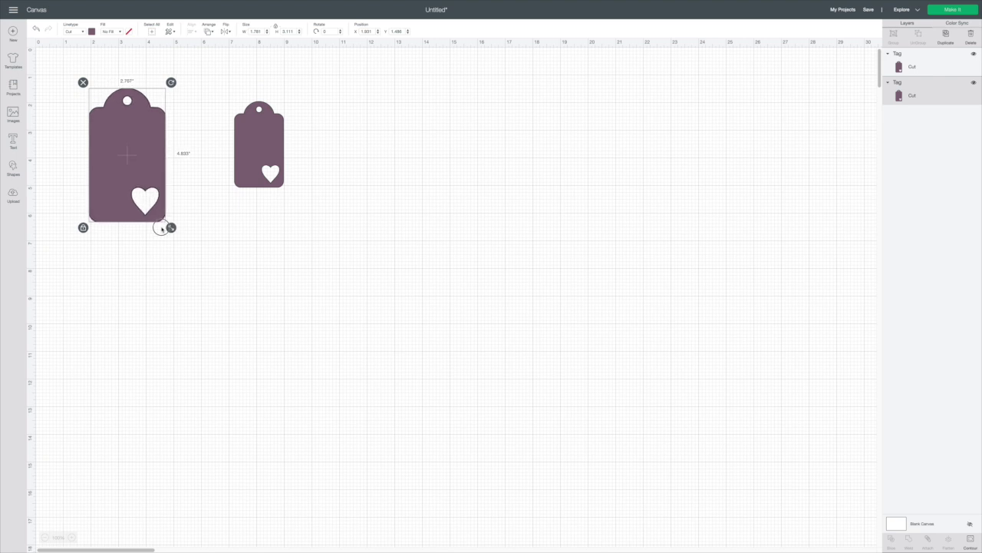
left_click(257, 157)
left_click_drag(290, 193, 310, 230)
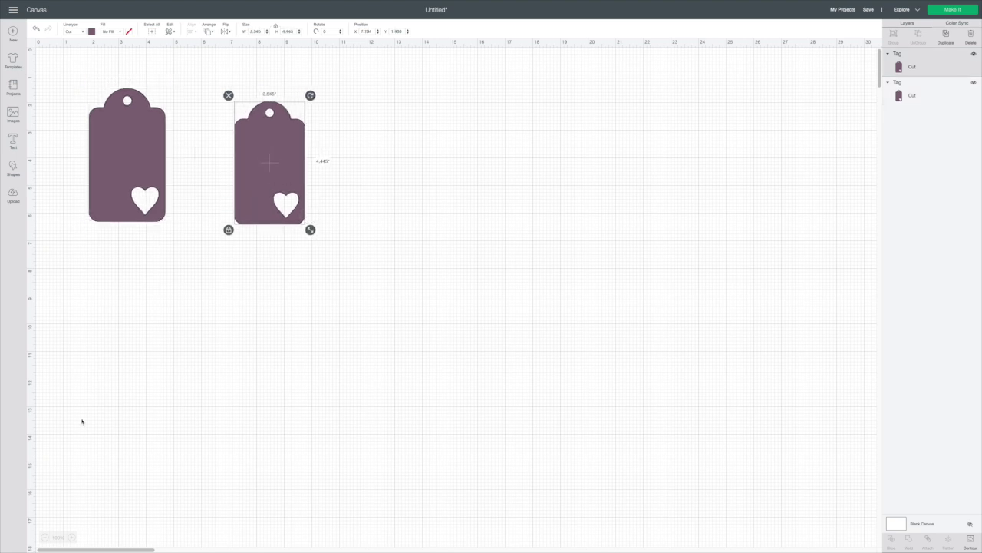
- Space the two tags well apart and enlarge the right tag to about 2.8 by 4.9 inches
left_click(70, 536)
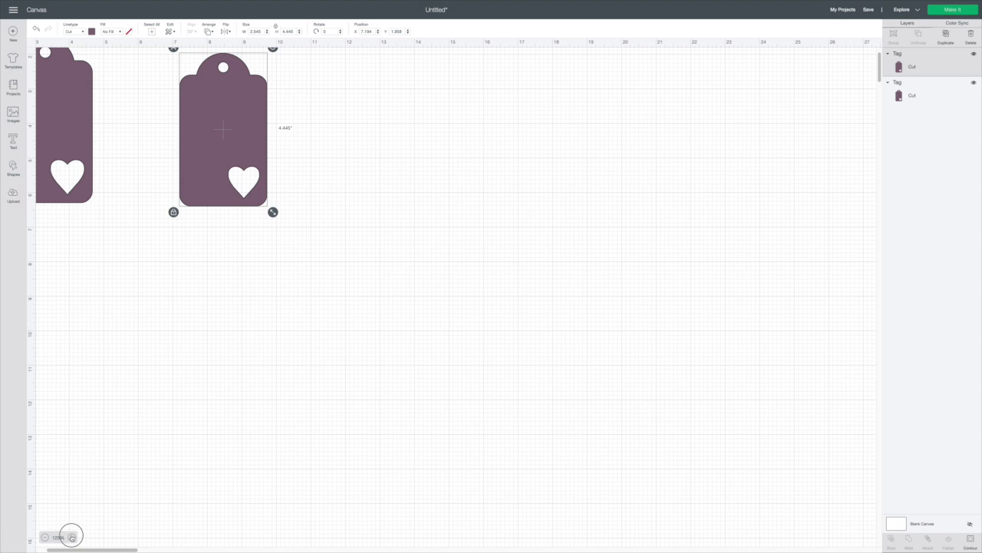
left_click(71, 536)
left_click_drag(145, 123, 398, 123)
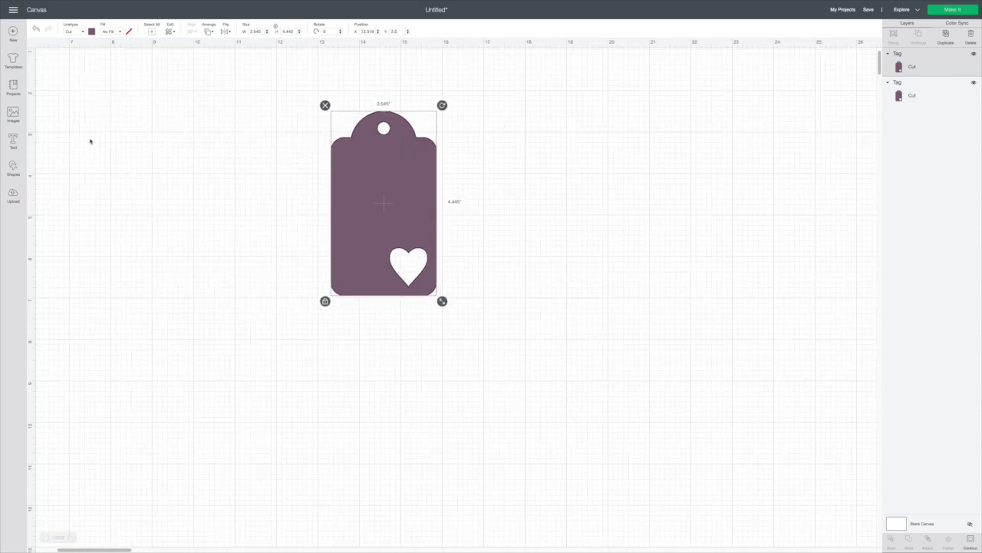
scroll(100, 142, "left", 3)
scroll(107, 141, "left", 3)
left_click_drag(572, 169, 375, 152)
mouse_move(159, 145)
left_mouse_down()
mouse_move(158, 162)
mouse_move(167, 159)
left_mouse_up()
left_click(460, 249)
left_click_drag(472, 263, 482, 282)
left_click_drag(421, 201, 533, 199)
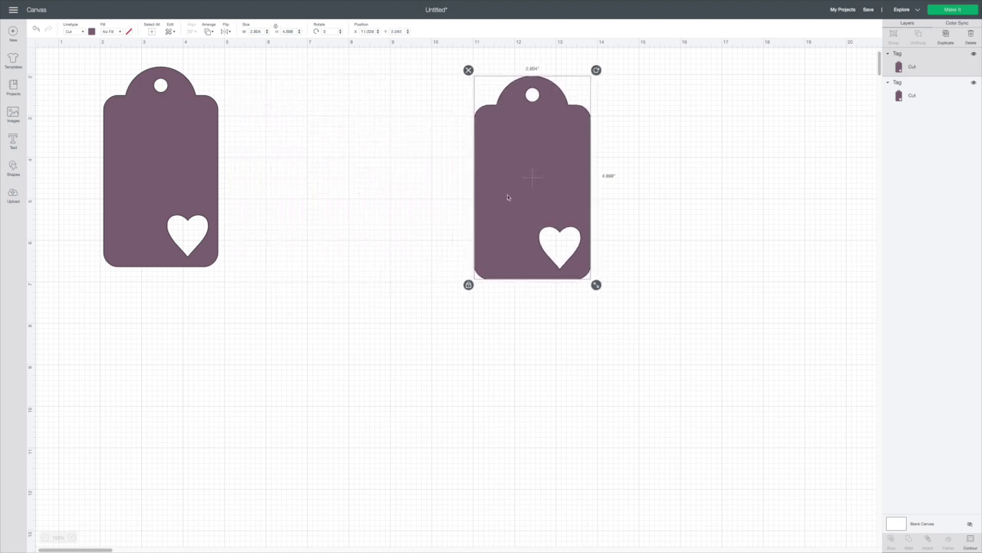
left_click(292, 270)
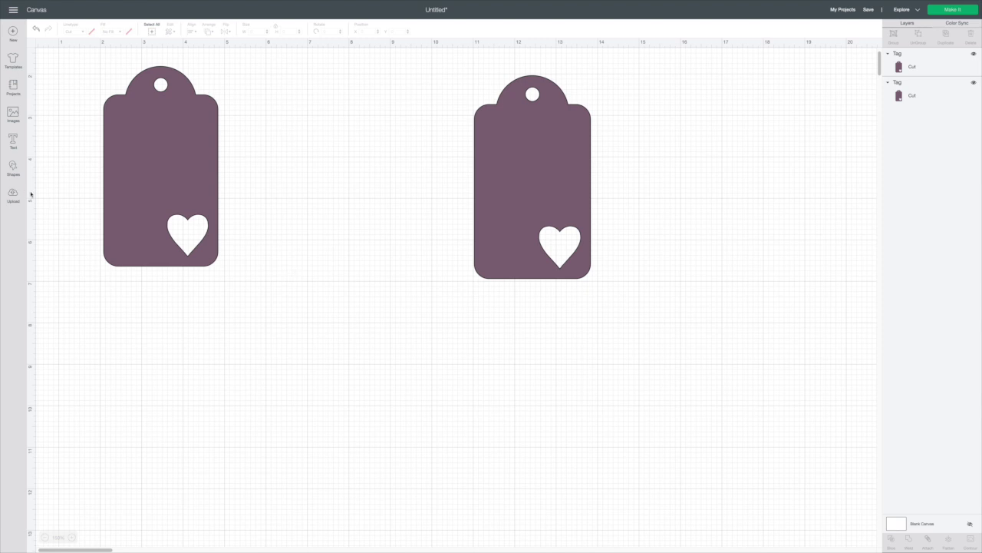
- Switch to the web browser, search Google for dafont.com, and open the DaFont website
scroll(32, 195, "right", 1)
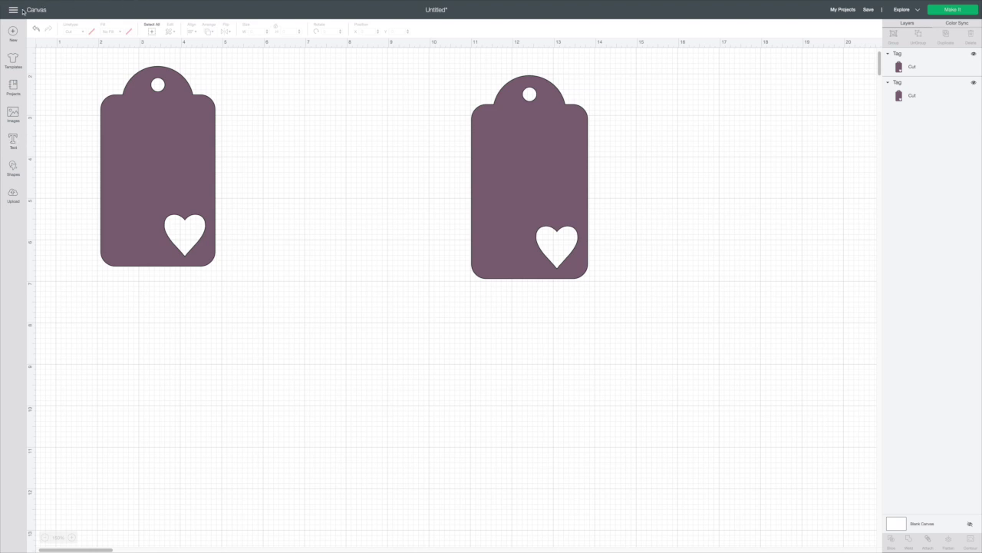
mouse_move(15, 3)
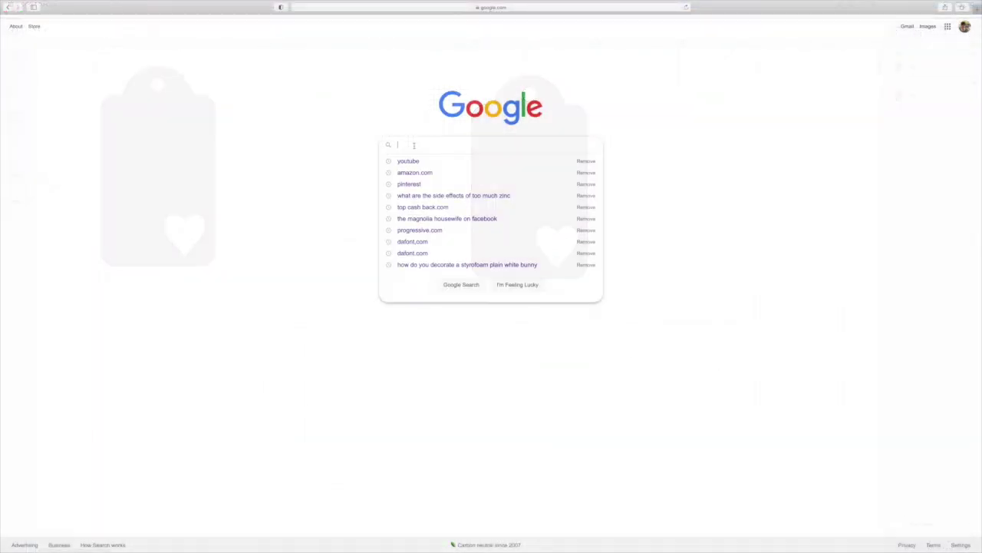
type("defan")
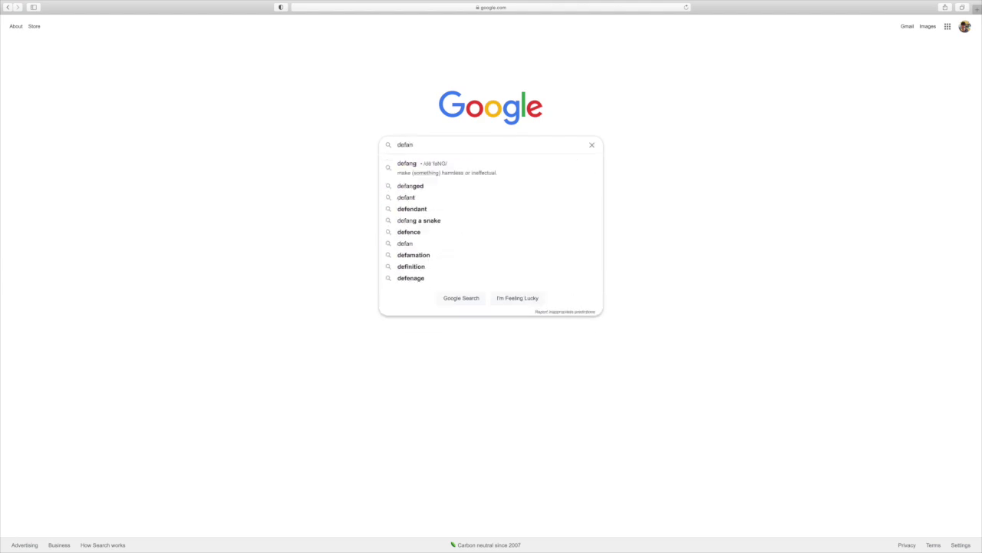
key("BackSpace")
key("BackSpace")
type("ont")
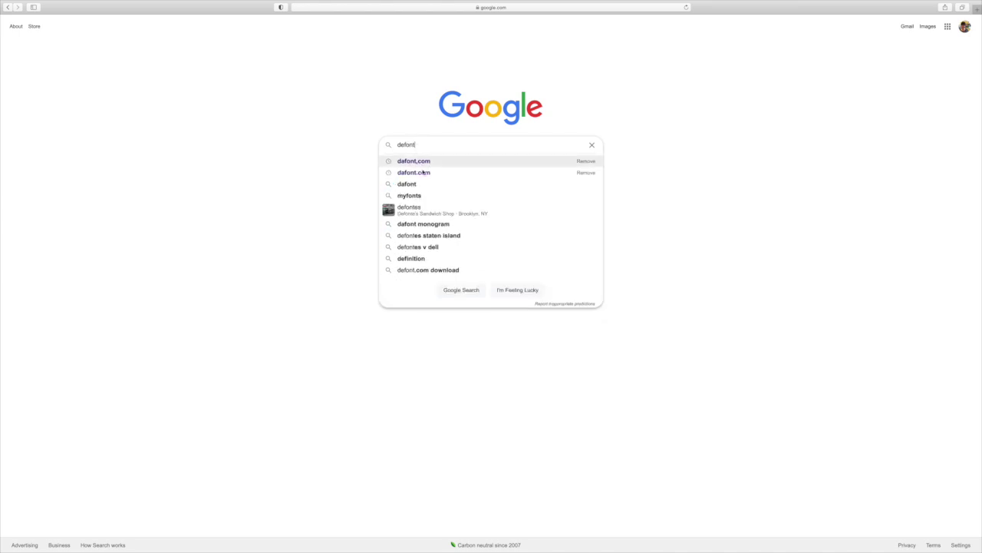
left_click(414, 172)
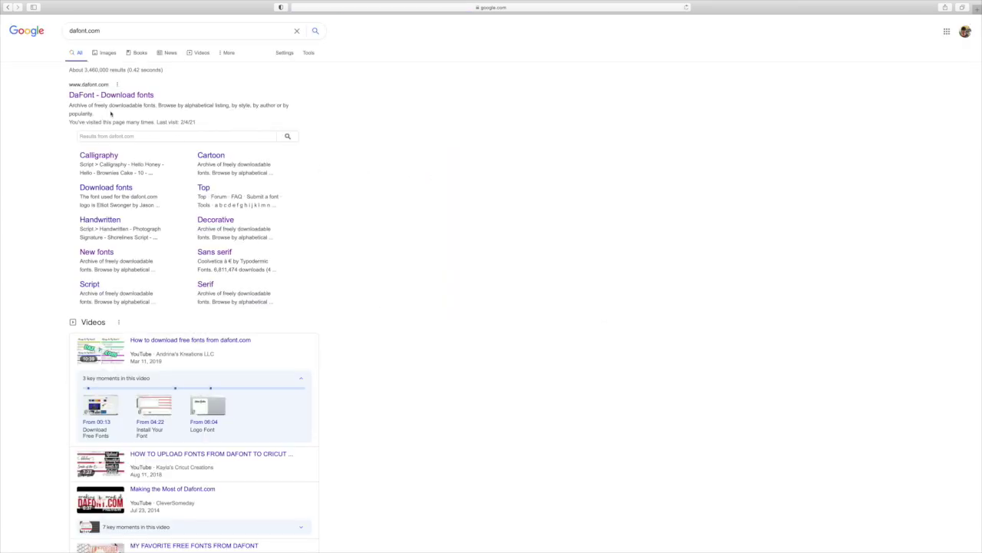
left_click(129, 96)
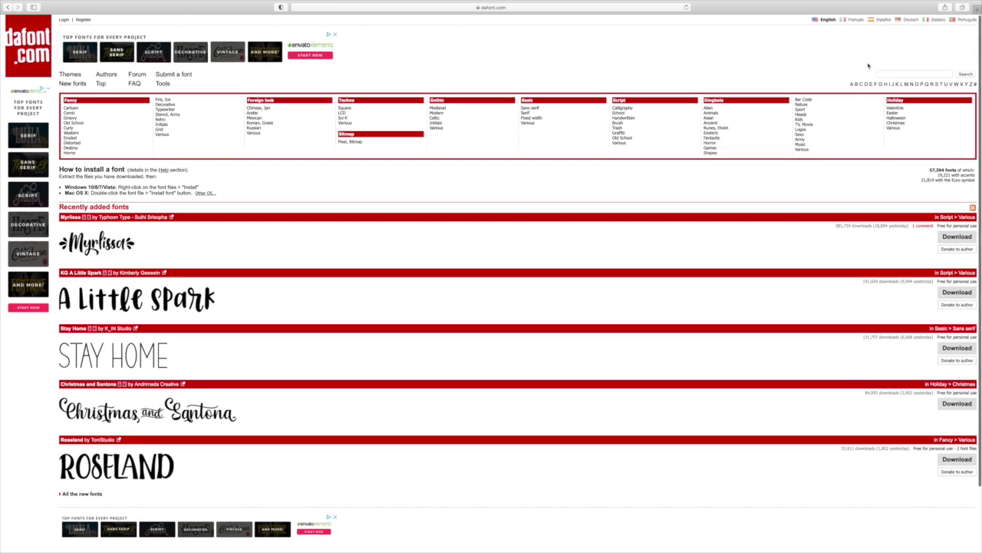
- Search DaFont for "sketch" and look through the font previews in the results
left_click(885, 73)
type("dea")
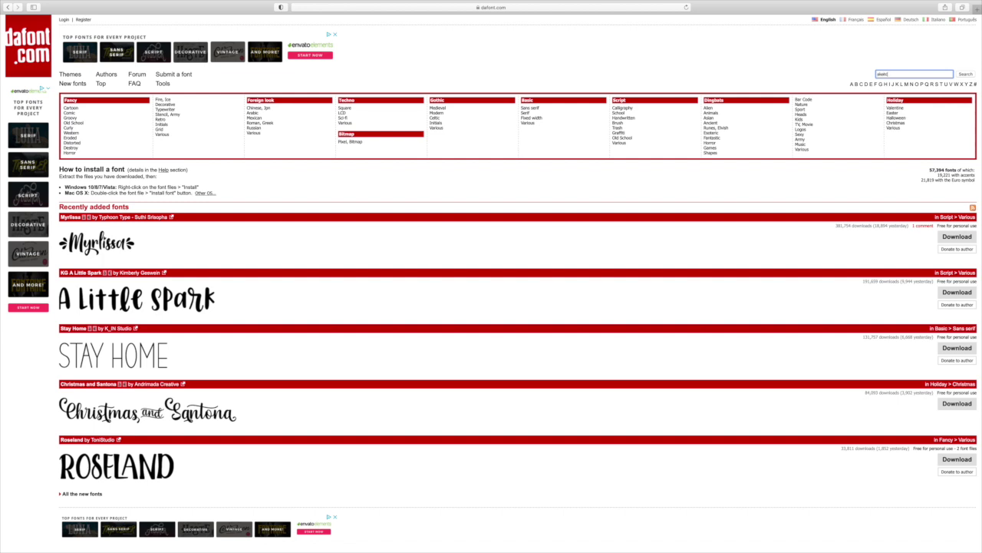
type("tch")
key("Return")
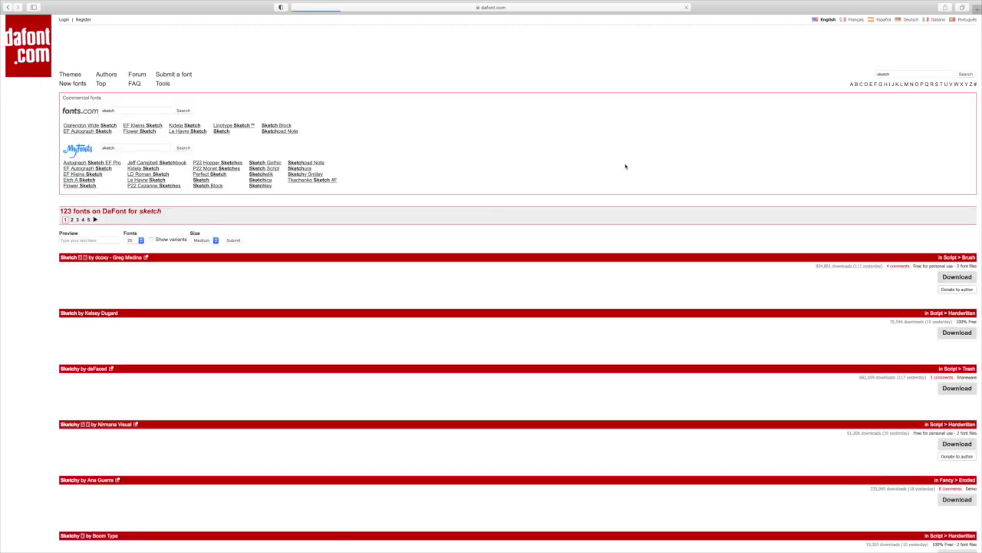
scroll(141, 307, "down", 5)
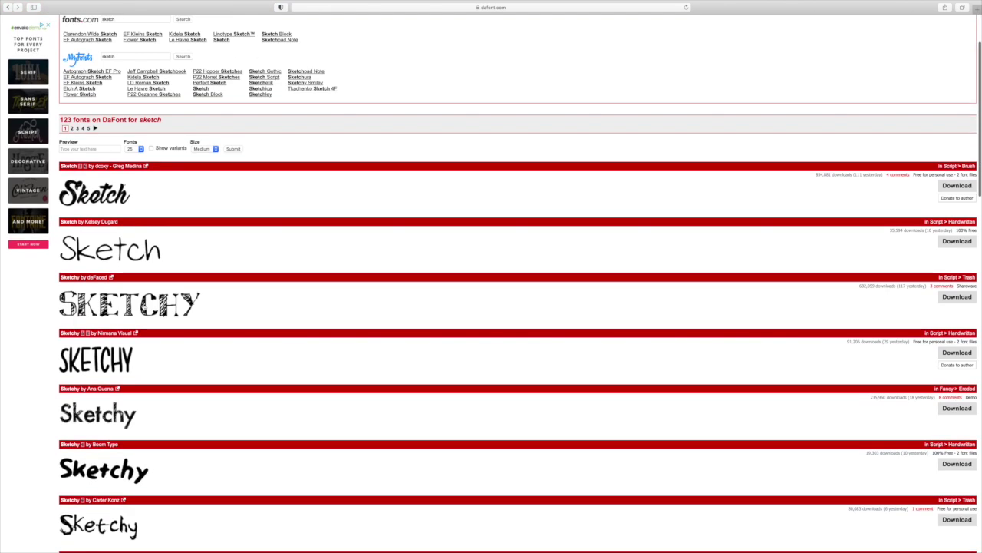
scroll(138, 168, "down", 2)
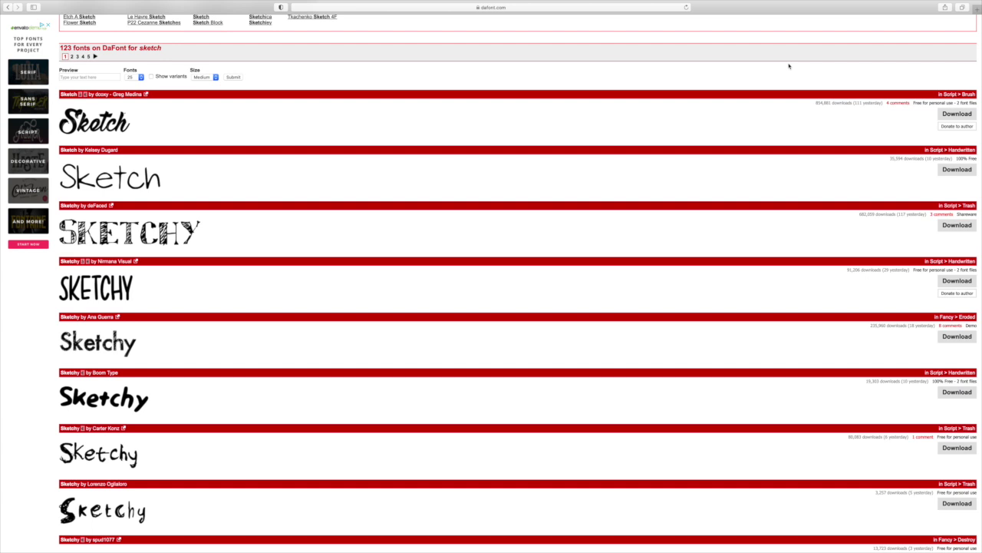
scroll(415, 161, "down", 8)
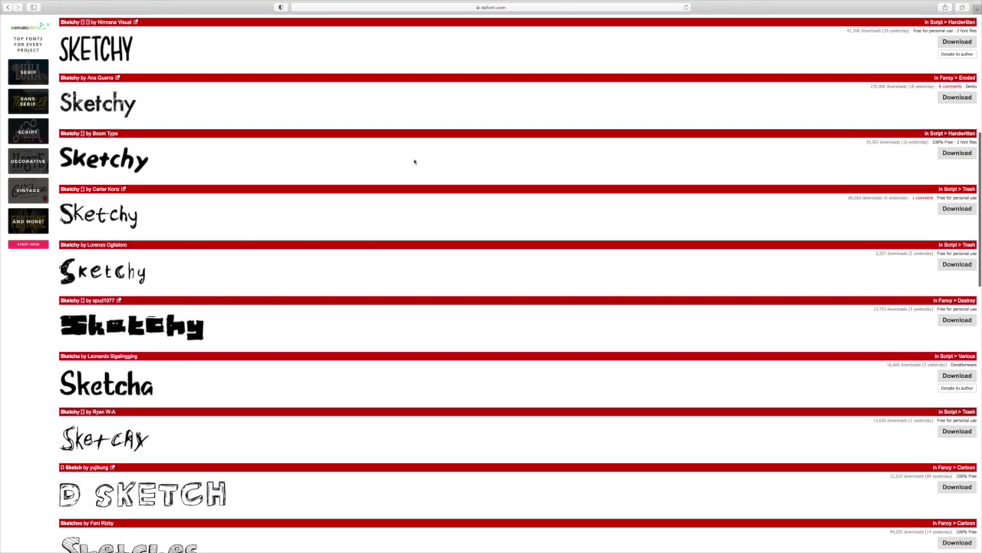
scroll(415, 162, "down", 5)
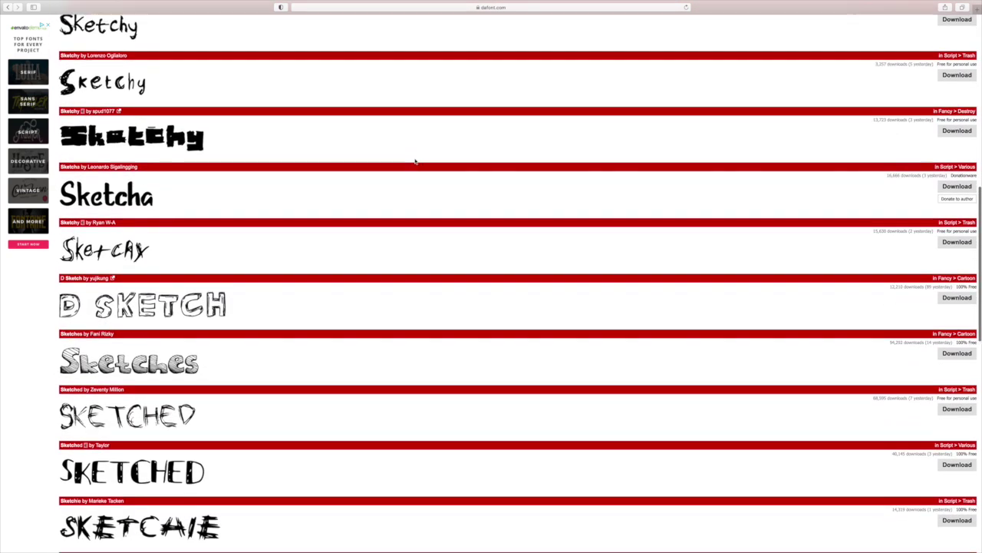
scroll(414, 161, "down", 2)
scroll(416, 158, "up", 20)
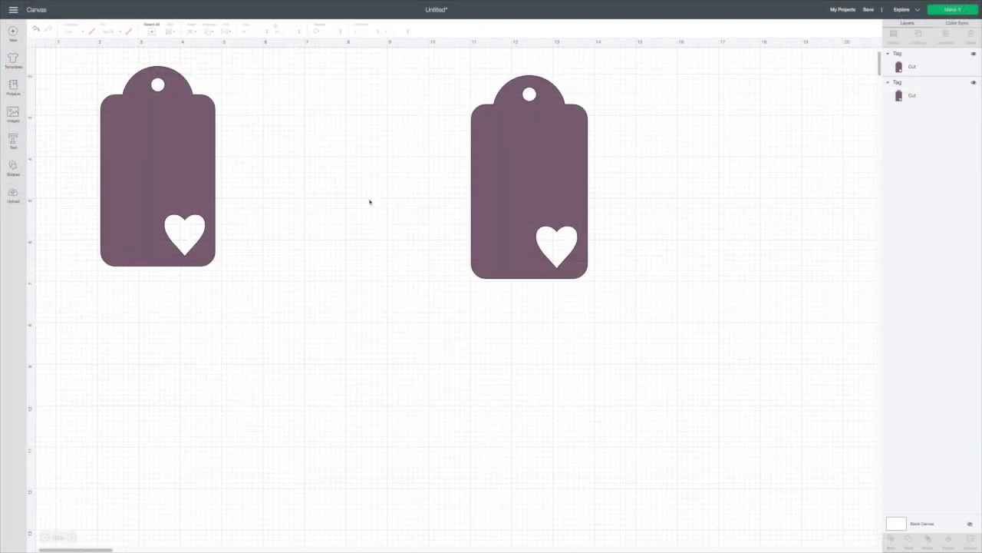
- Start a new text object, search the system fonts for "sketch", and choose the Coluna Sketch font
left_click(13, 140)
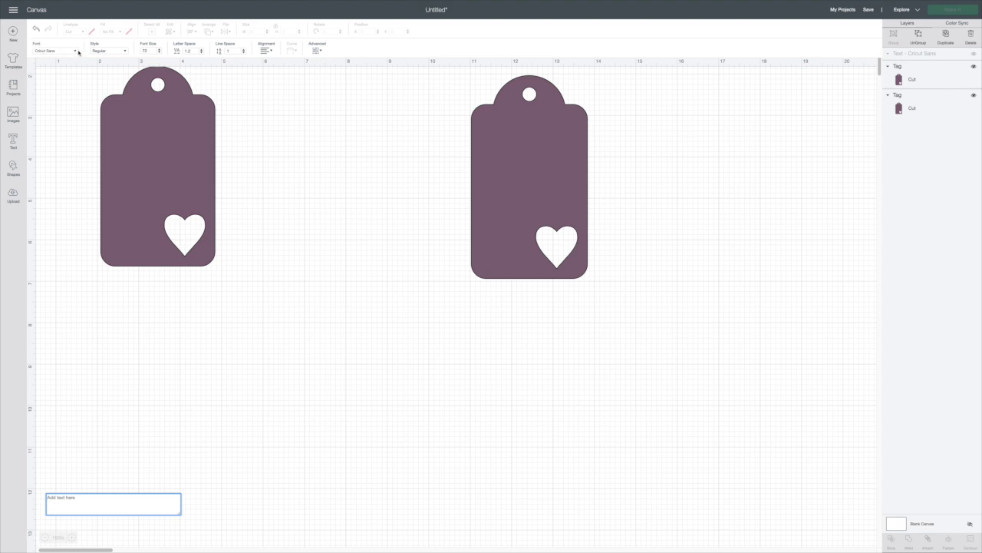
left_click(75, 52)
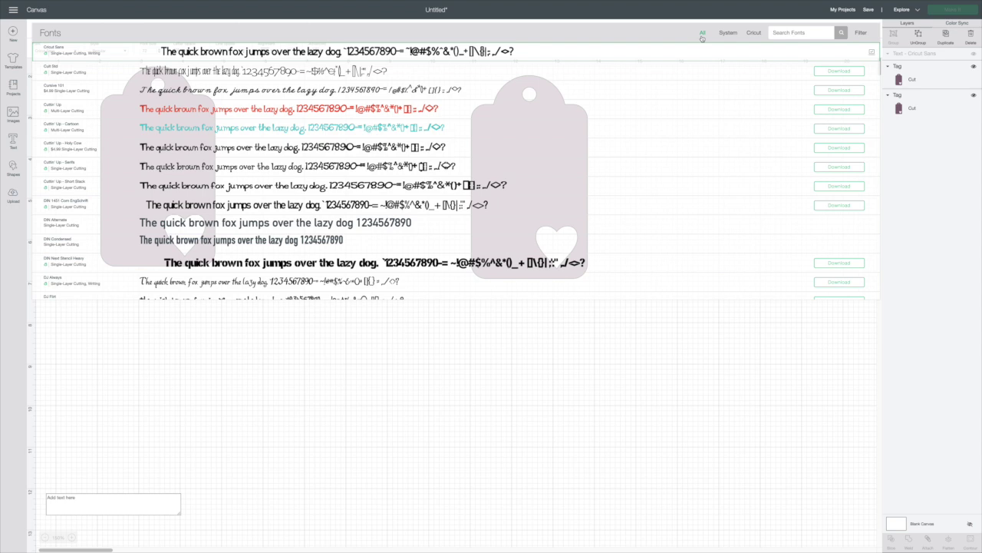
left_click(728, 33)
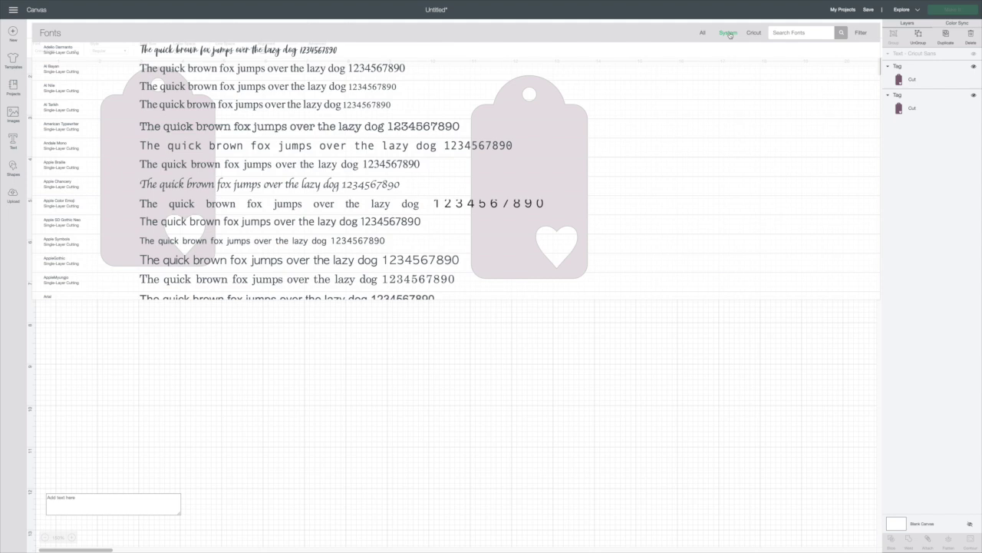
left_click(754, 33)
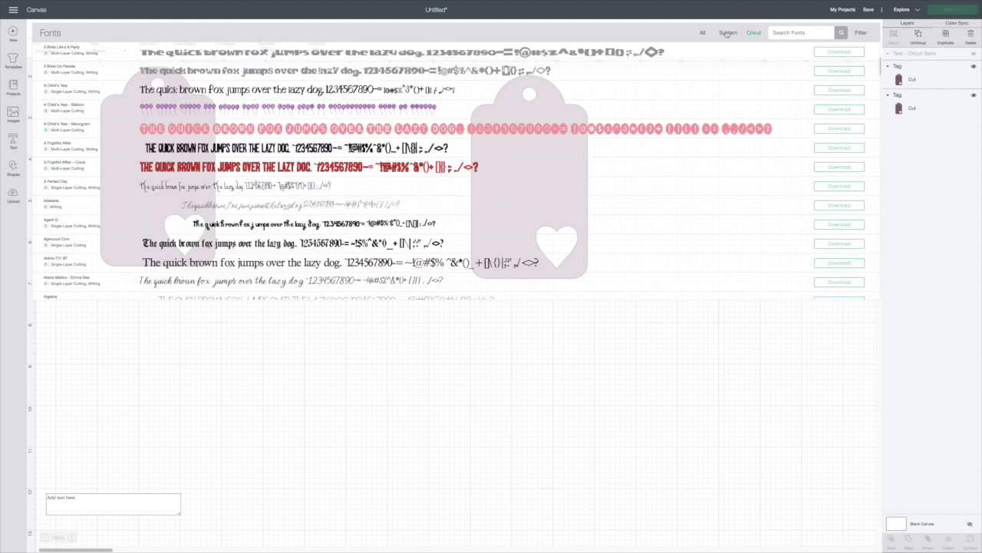
left_click(727, 33)
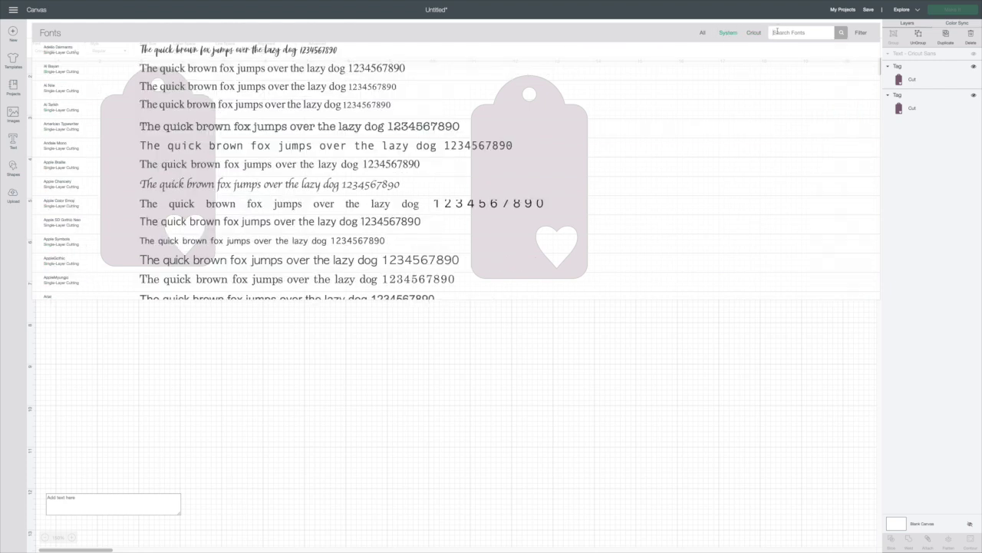
left_click(777, 32)
type("sketch")
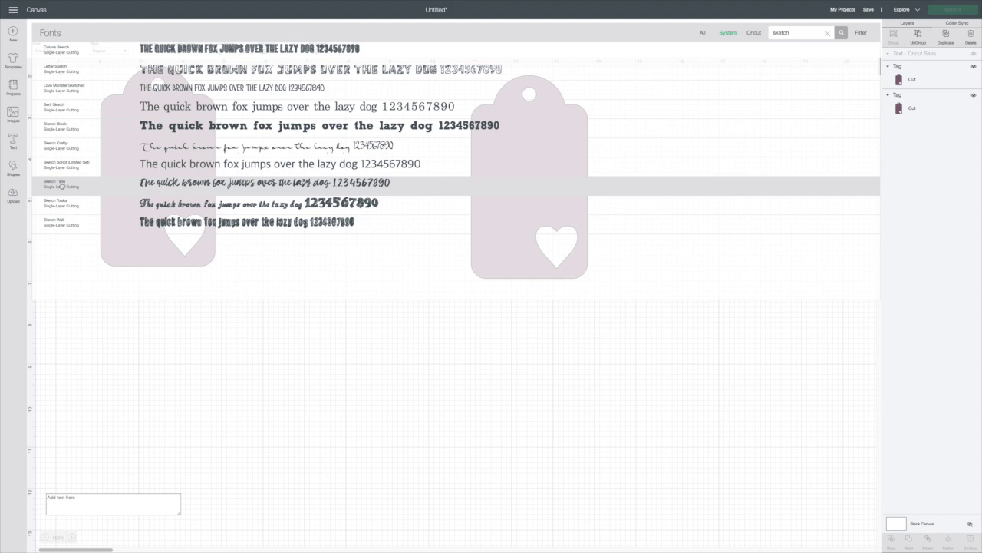
left_click(81, 51)
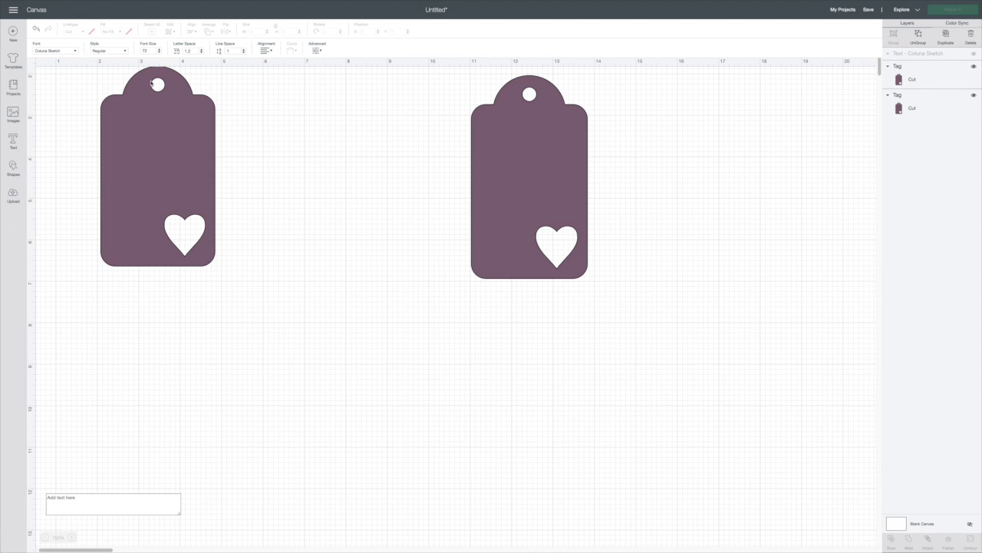
- Enter "God Loves You" on three lines and move the text into the empty space between the two tags
left_click(73, 504)
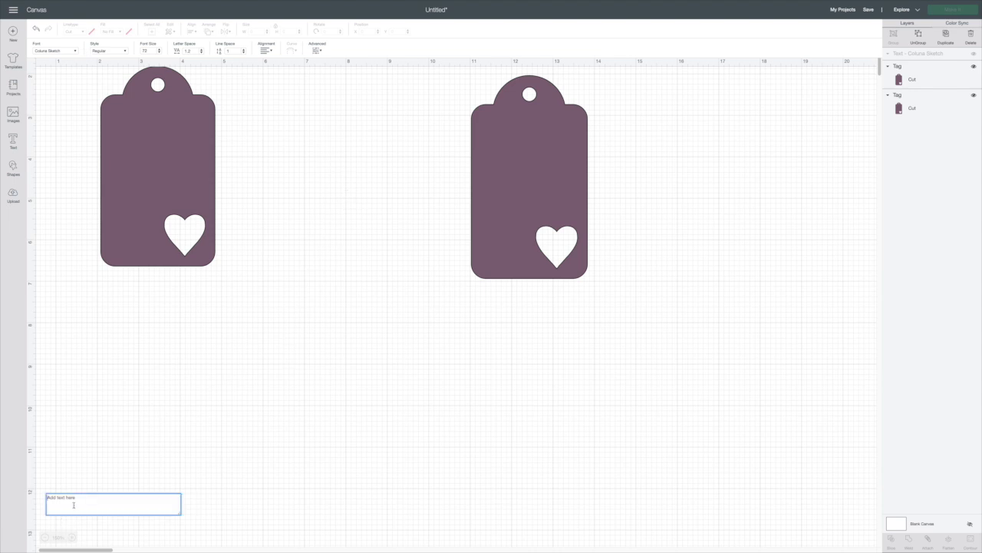
type("God")
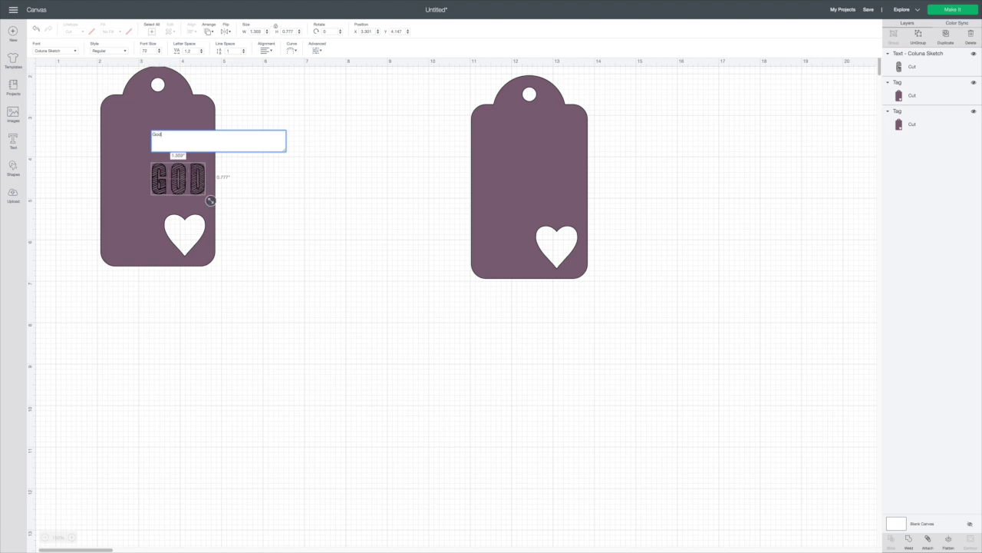
key("Return")
type("Loves")
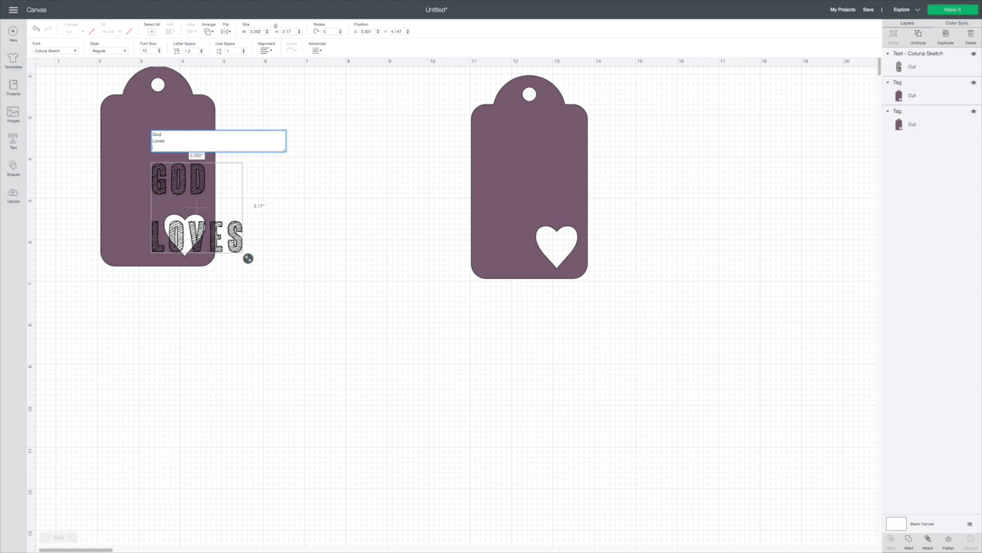
key("Return")
type("You")
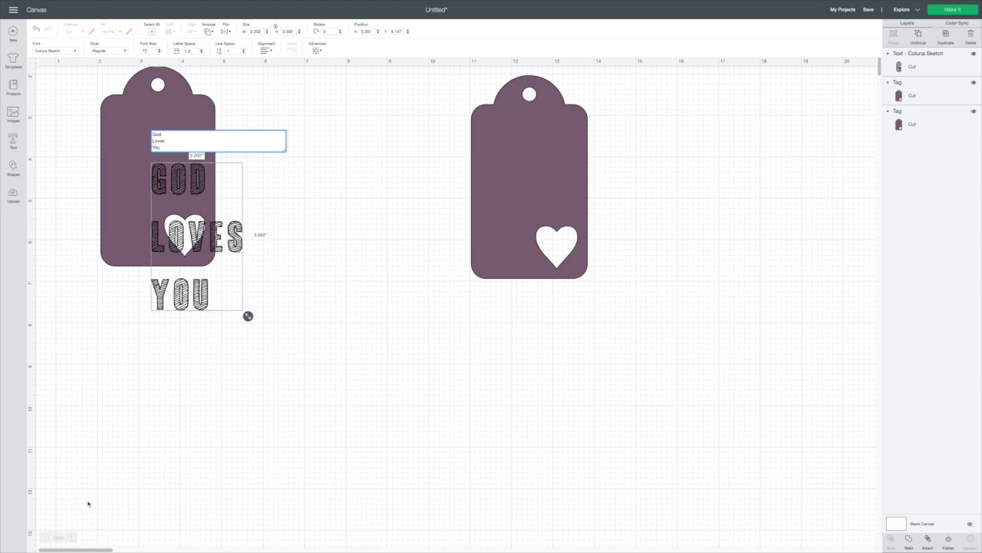
left_click(239, 177)
left_click_drag(239, 177, 370, 163)
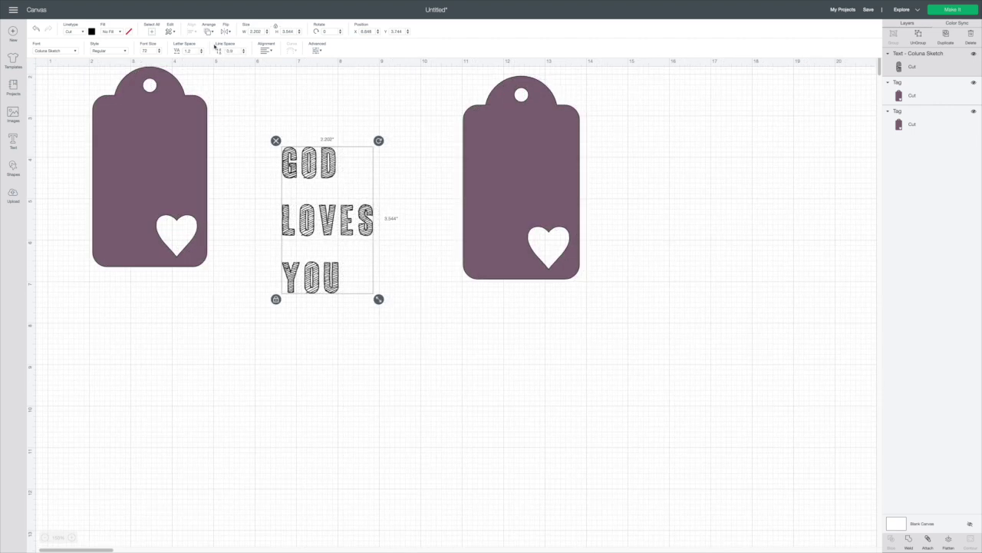
- Reduce the line spacing of the "God Loves You" text until the block is about 2.88 inches tall
left_click(244, 52)
left_click(244, 52)
left_click(244, 52)
left_click(244, 53)
left_click(244, 53)
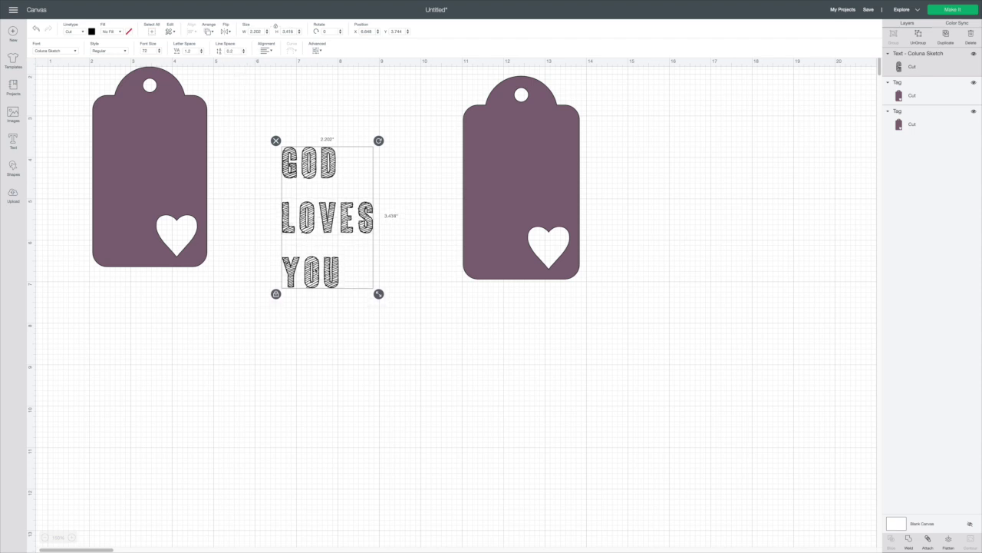
left_click(244, 52)
left_click(244, 52)
left_click(244, 52)
left_click(244, 52)
left_click(244, 52)
left_click(244, 52)
left_click(244, 53)
left_click(244, 52)
left_click(244, 52)
left_click(244, 52)
left_click(244, 52)
left_click(244, 53)
left_click(244, 52)
left_click(244, 53)
left_click(244, 53)
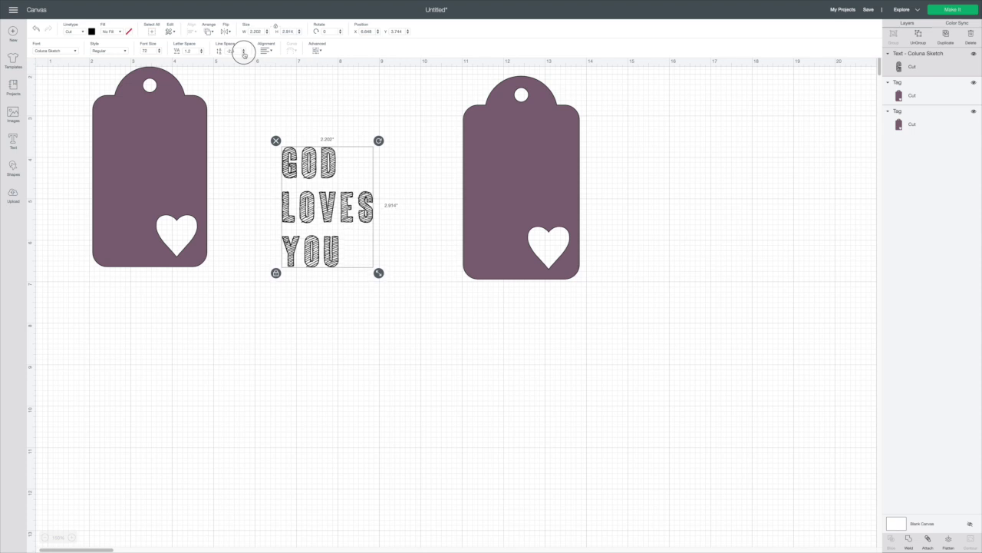
left_click(244, 53)
left_click(244, 53)
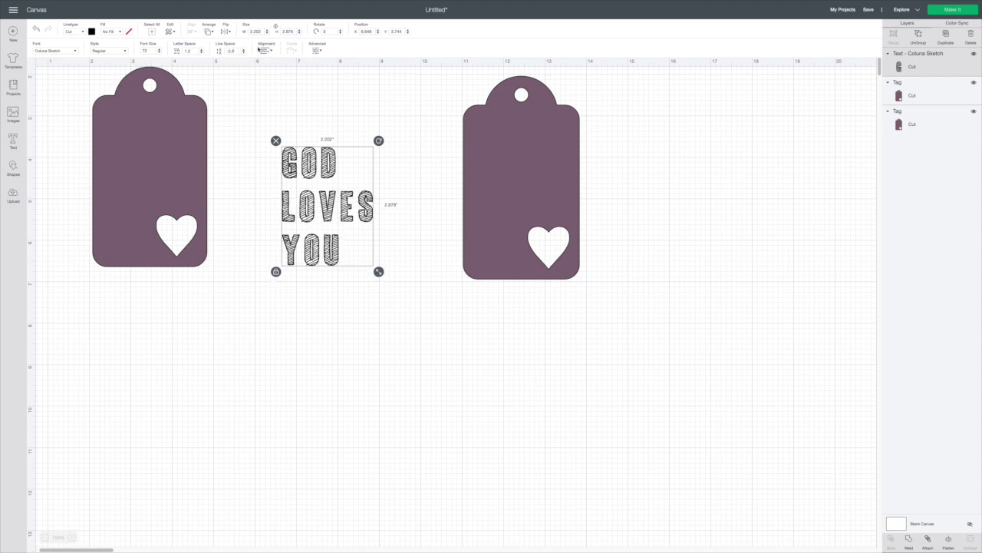
- Center-align the "God Loves You" text and set its linetype to Draw
left_click(264, 49)
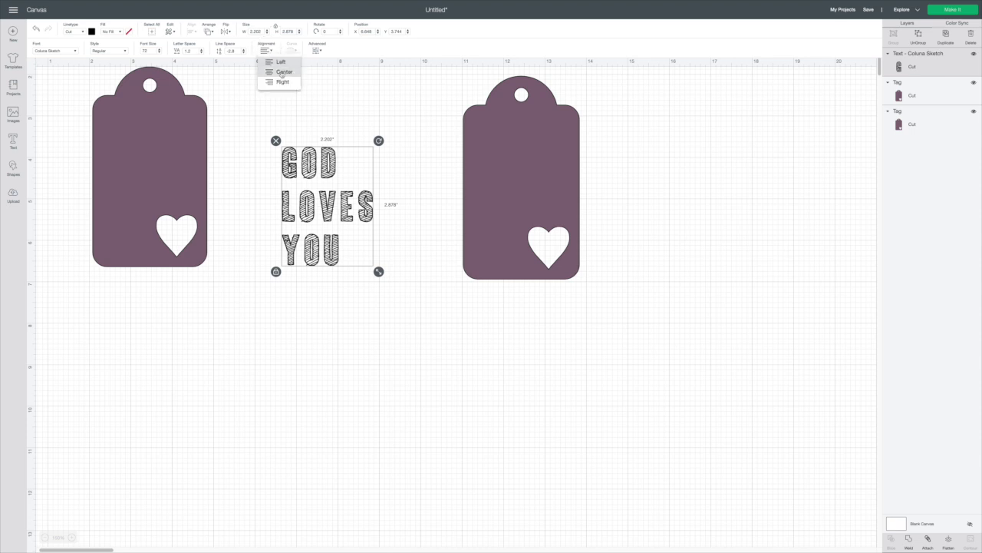
left_click(282, 72)
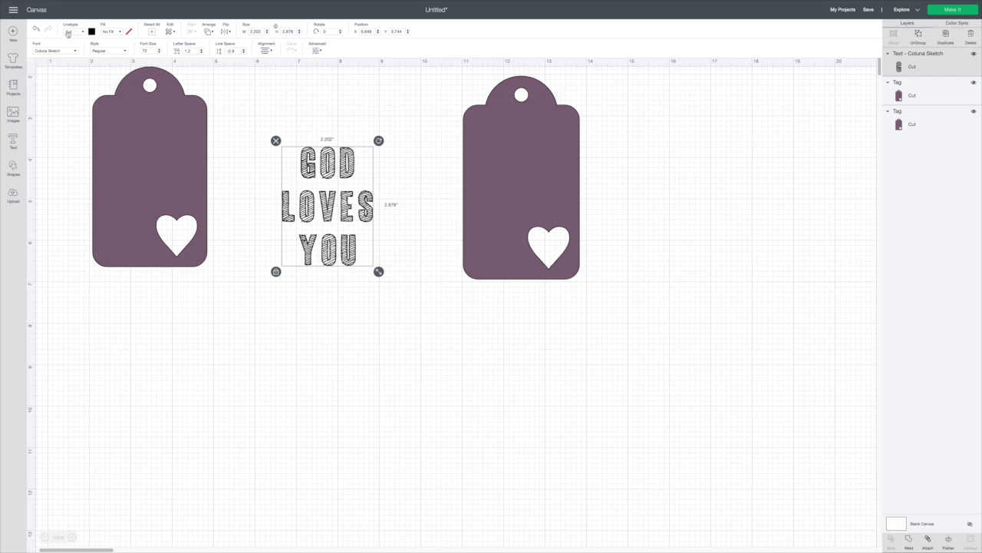
left_click(84, 33)
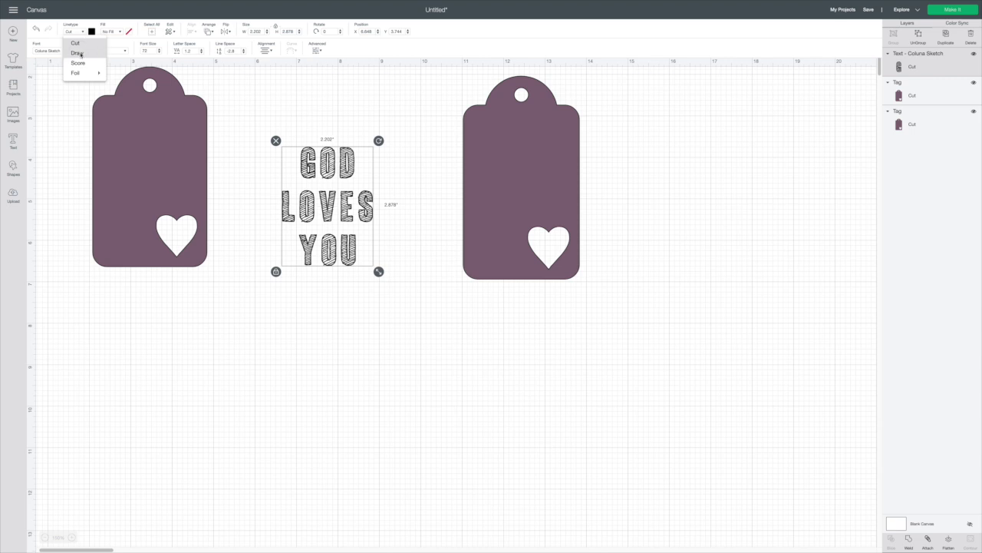
left_click(77, 53)
- Move the text onto the left tag above the heart and shrink it to about 1.7 by 2.2 inches
mouse_move(325, 177)
left_mouse_down()
mouse_move(259, 173)
mouse_move(149, 139)
left_mouse_up()
left_click_drag(202, 232, 182, 206)
left_click_drag(146, 162, 153, 166)
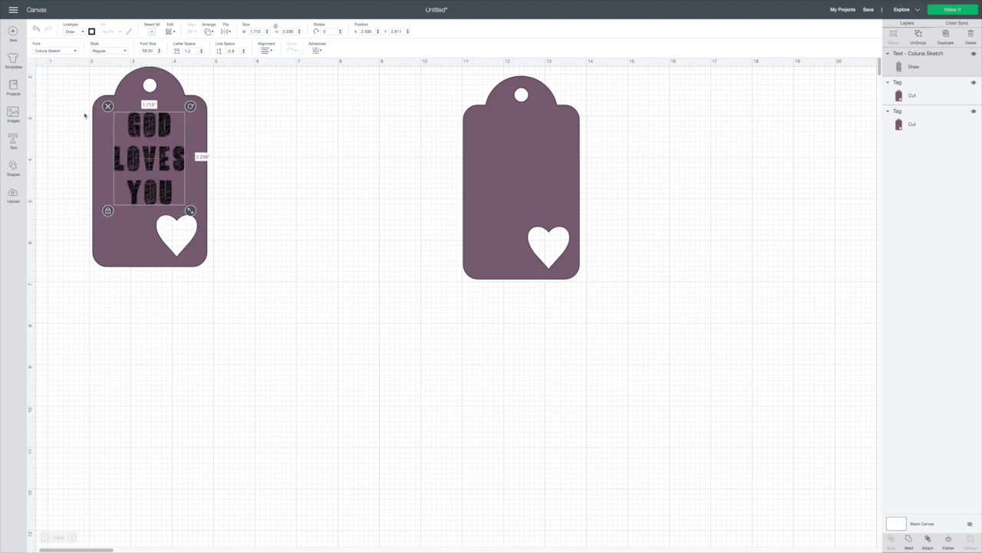
- Select the left tag together with its text and attach them to each other
left_click_drag(77, 91, 297, 280)
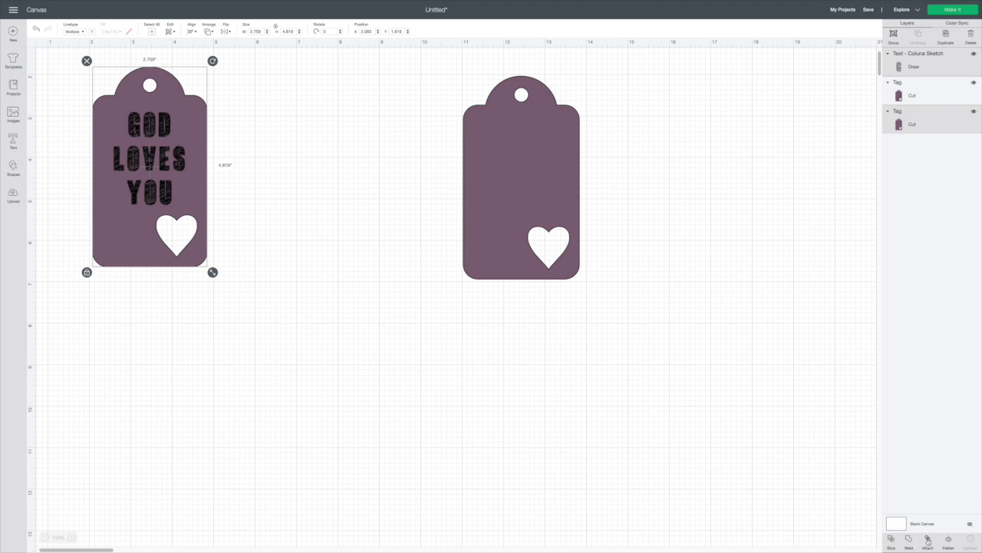
left_click(928, 539)
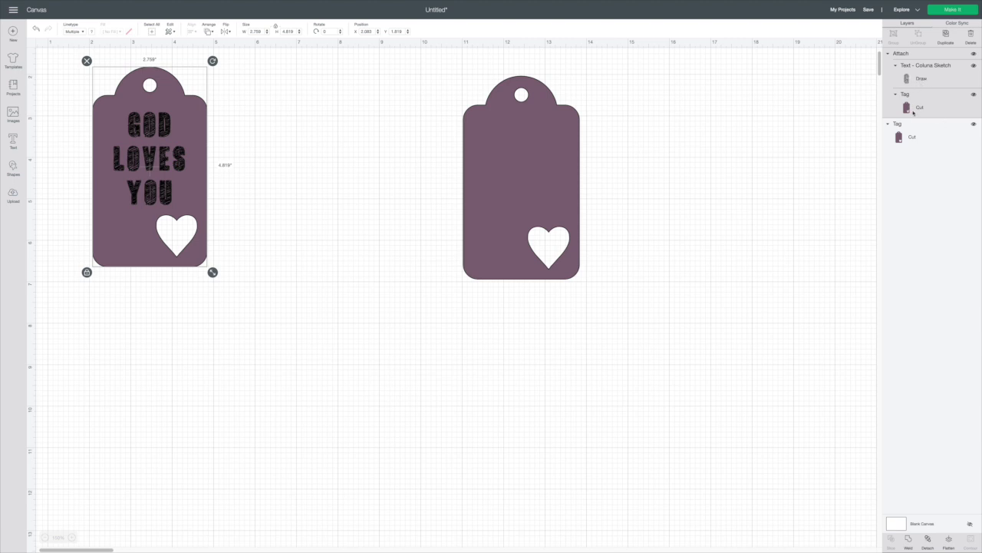
left_click(553, 334)
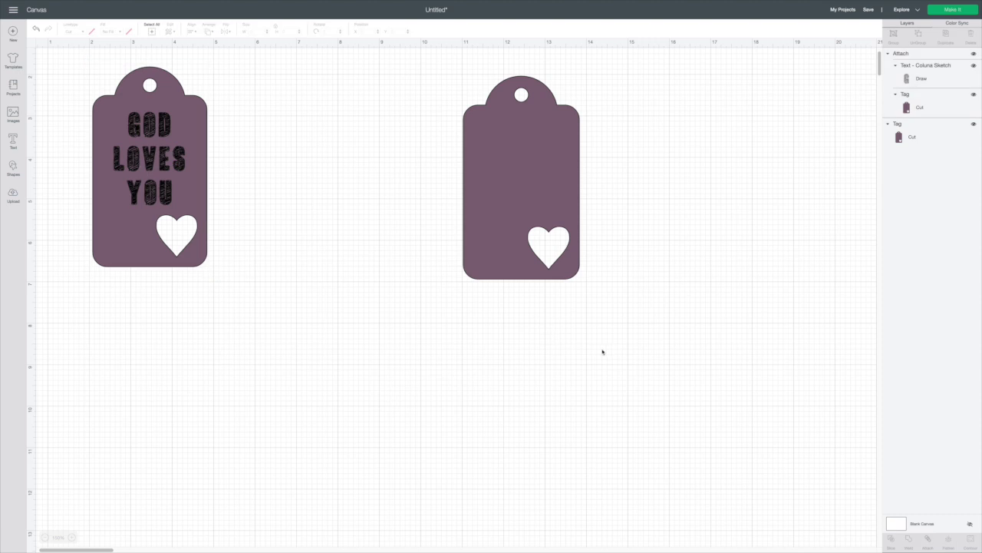
- Add a second three-line "God Loves You" text in the Sketch Time font and place it between the two tags
left_click(13, 141)
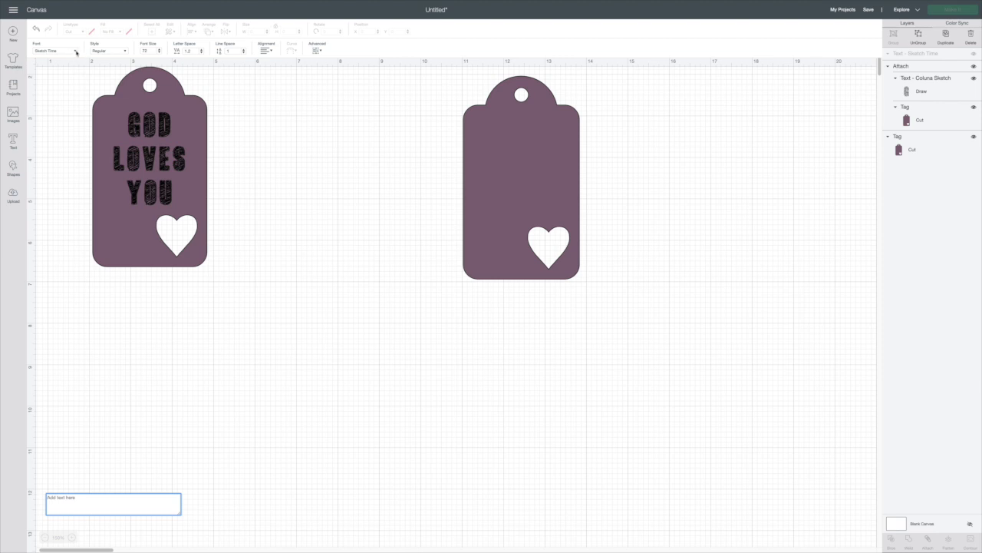
left_click(76, 51)
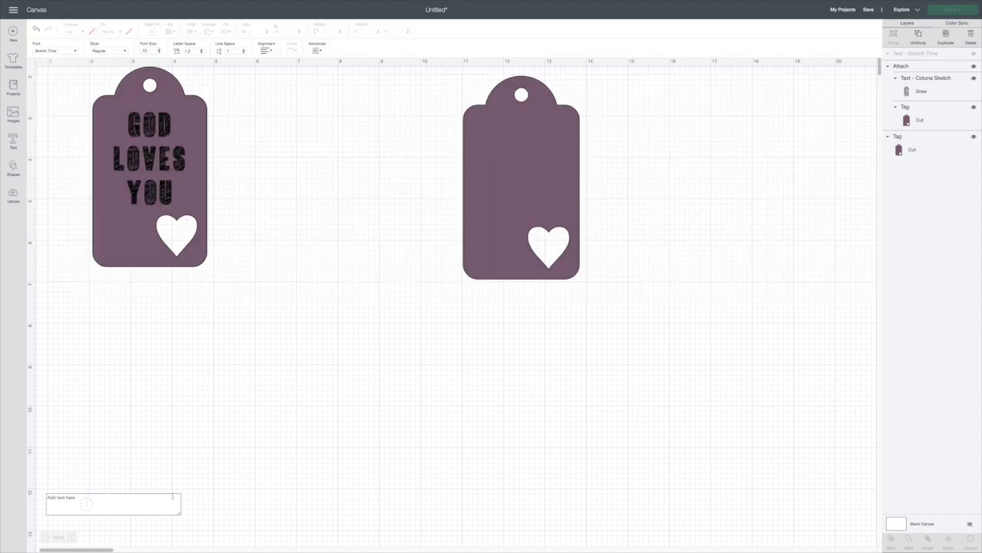
left_click(86, 503)
type("God")
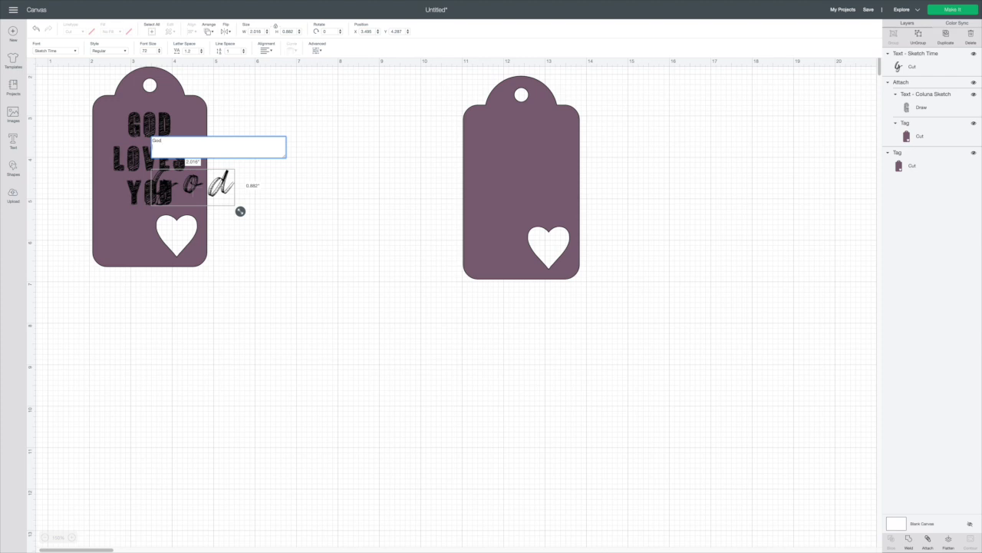
key("Return")
type("Loves")
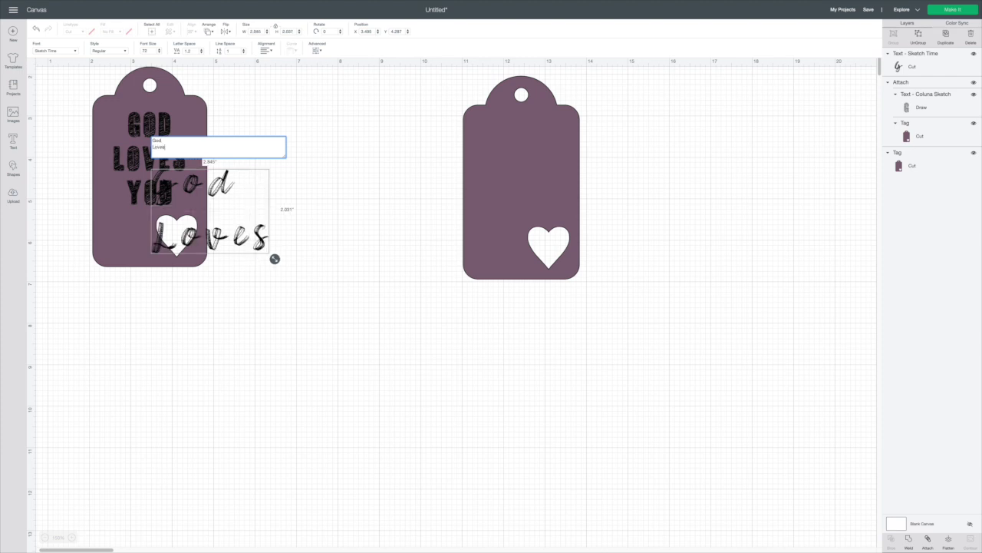
key("Return")
type("You")
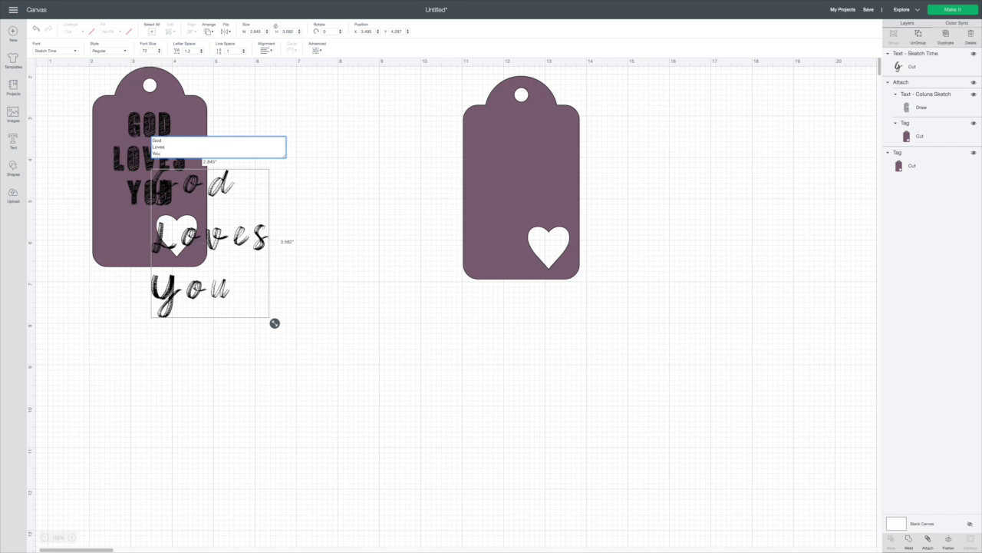
left_click_drag(269, 187, 388, 175)
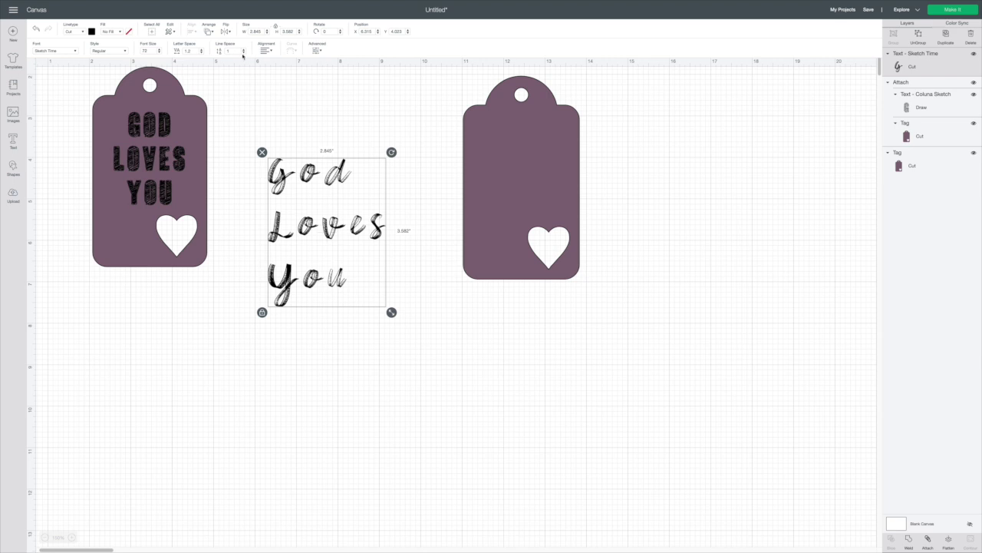
- Set the Sketch Time text's line spacing to -1 and center-align its lines
left_click(244, 53)
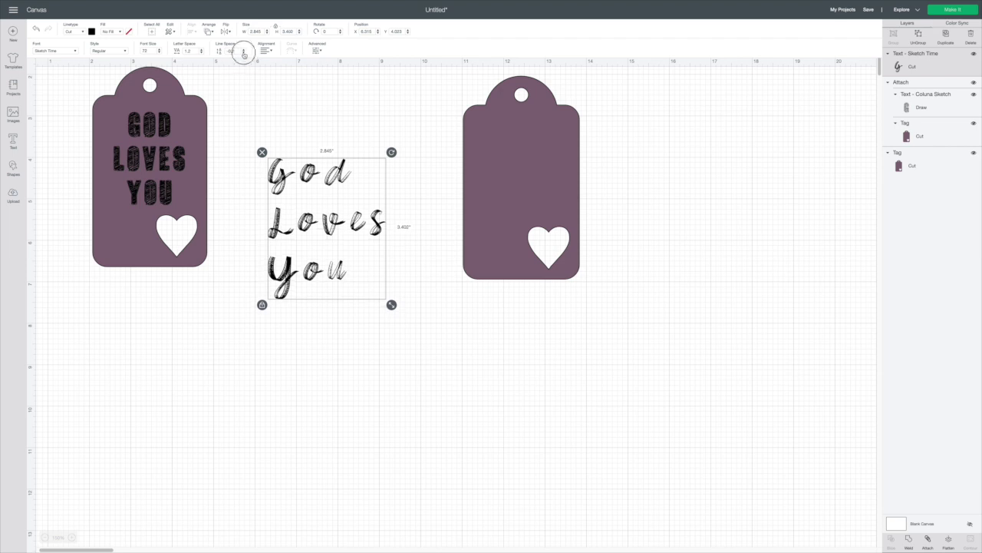
left_click(243, 53)
left_click(243, 53)
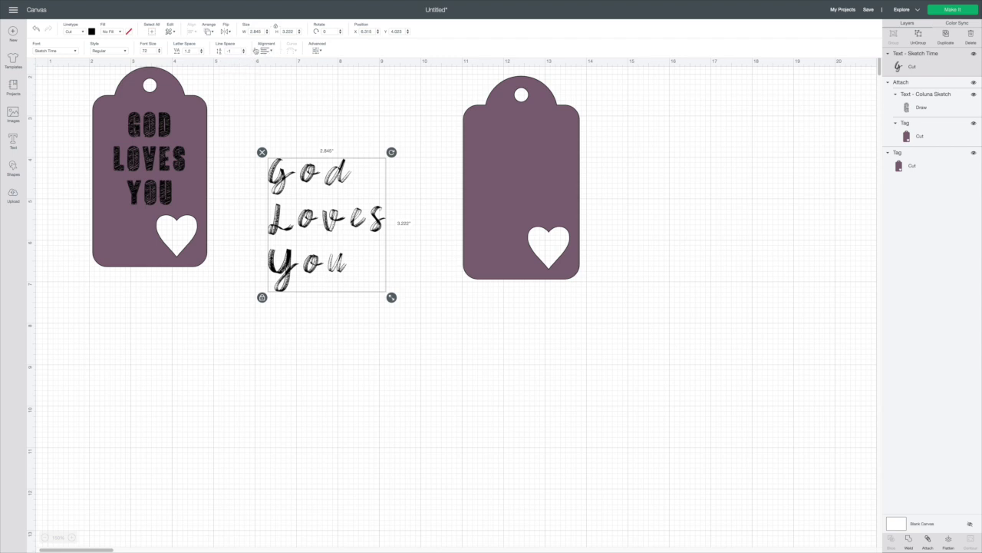
left_click(266, 50)
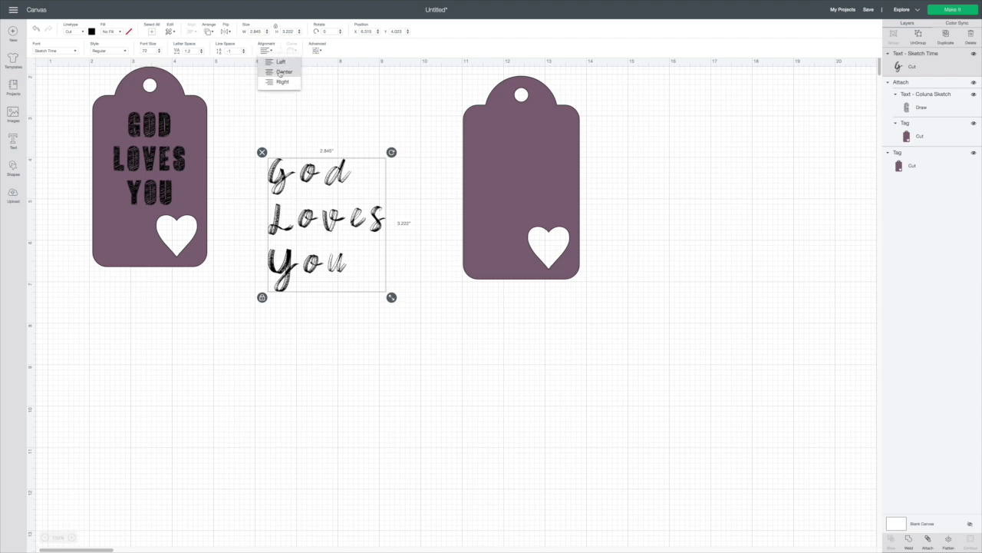
left_click(281, 72)
left_click_drag(317, 187, 315, 188)
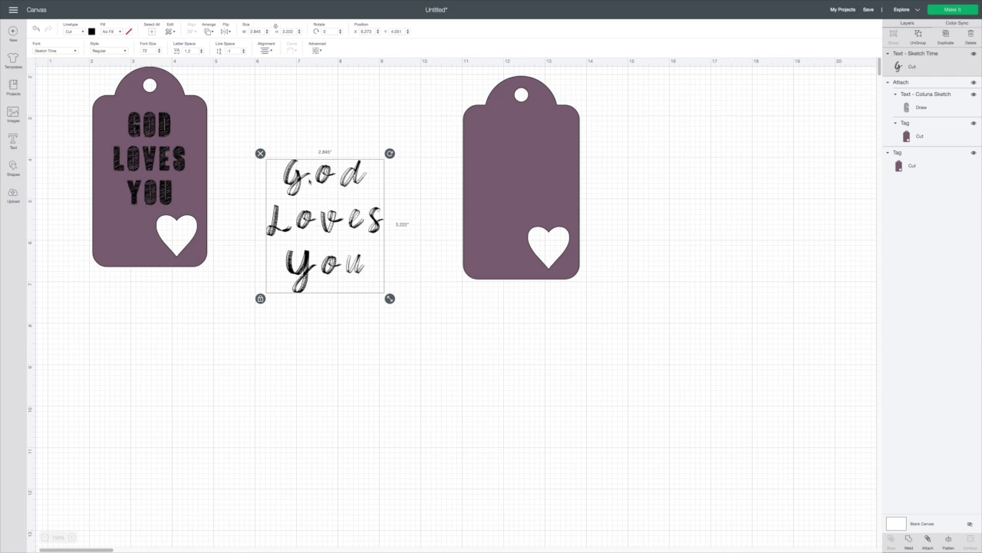
- Ungroup the Sketch Time text into single letters and close up the spacing between the letters of "God"
left_click(918, 34)
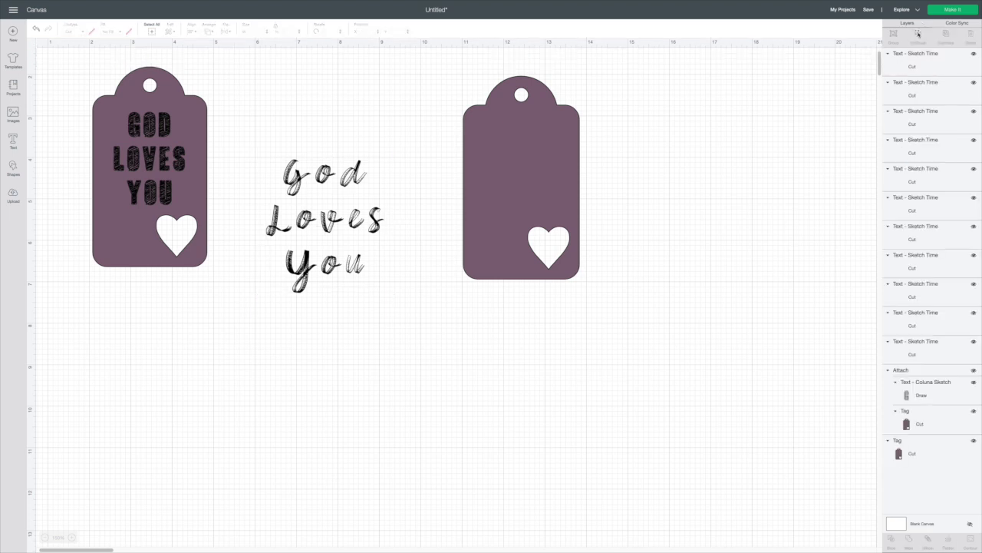
left_click(316, 176)
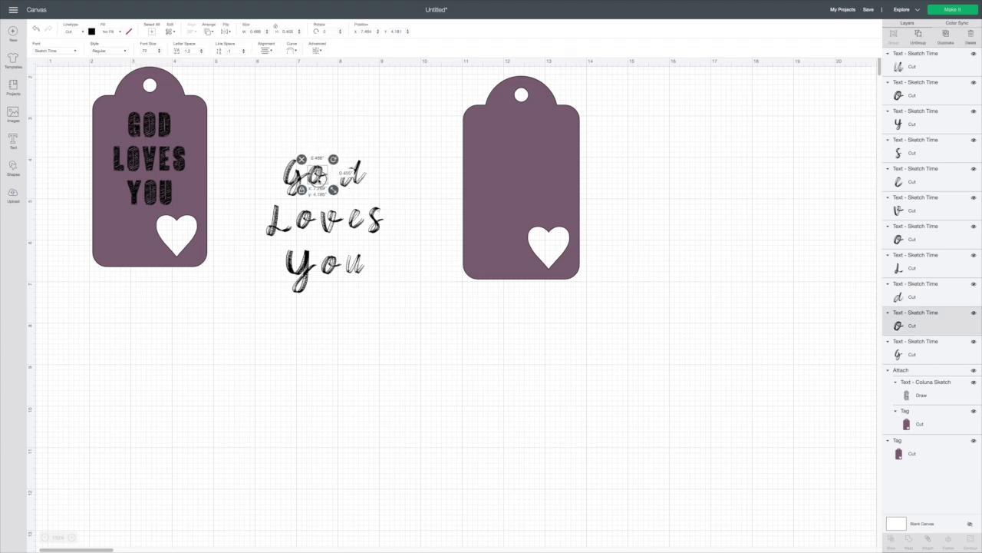
left_click(350, 179)
left_click_drag(347, 178, 337, 176)
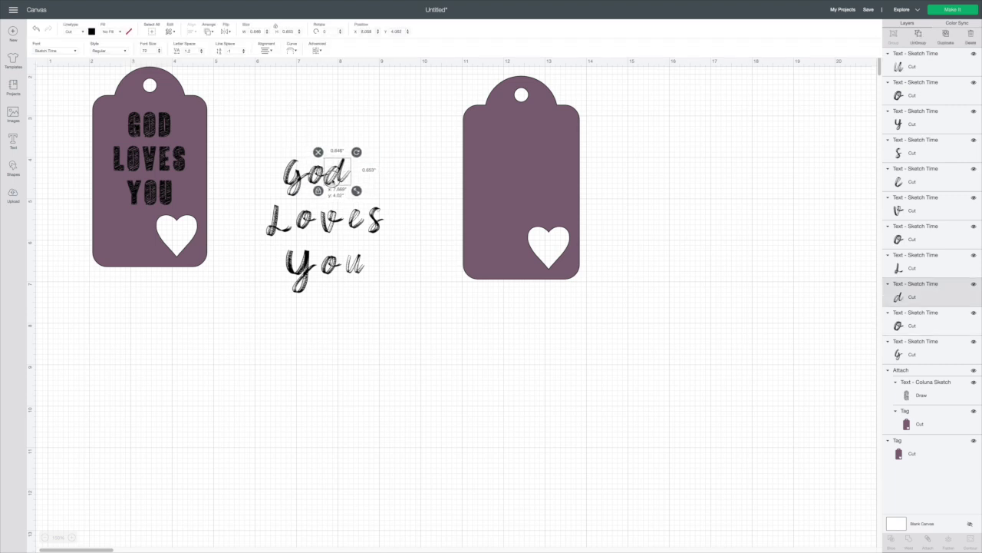
left_click(406, 270)
- Move the separate letters of "Loves" and "You" closer together so that each word reads as connected script
left_click_drag(307, 228, 349, 224)
left_click(397, 230)
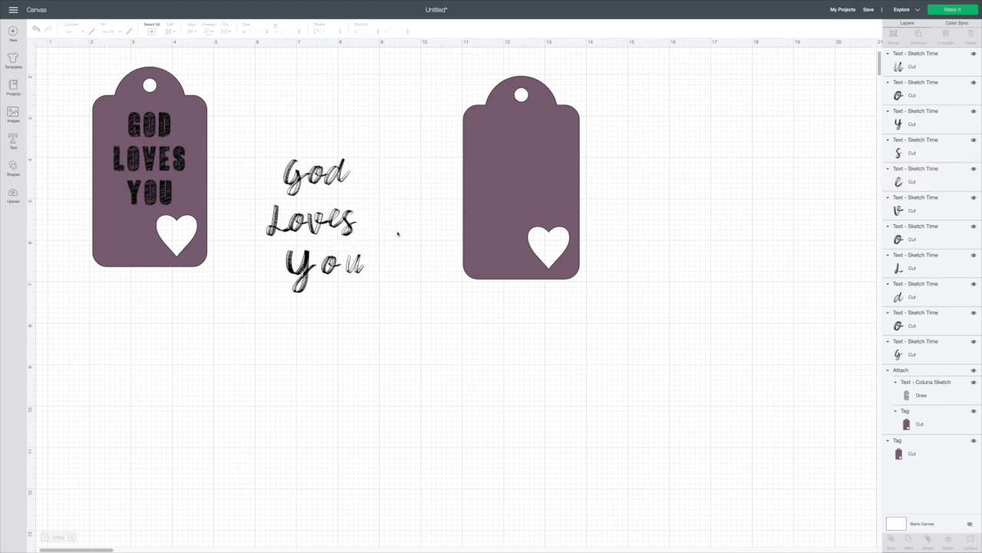
left_click_drag(346, 224, 344, 224)
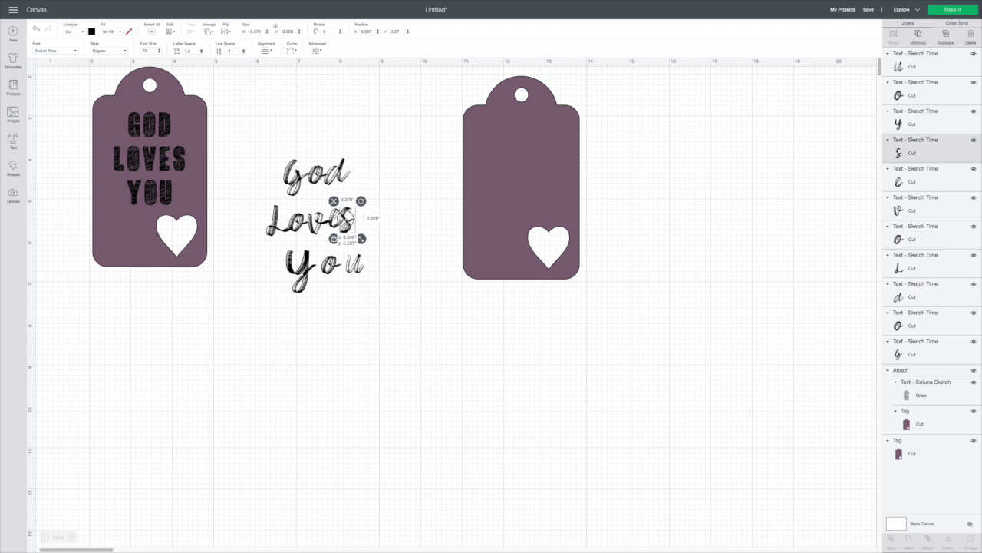
left_click(395, 228)
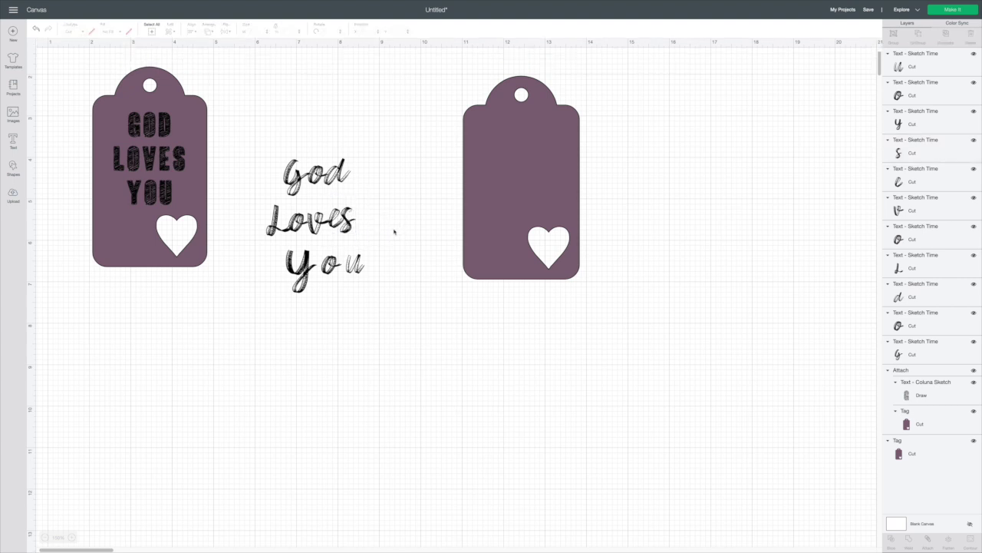
mouse_move(327, 272)
left_mouse_down()
mouse_move(315, 272)
mouse_move(337, 269)
left_mouse_up()
left_click(382, 274)
- Select all the loose Sketch Time letters, distribute them horizontally and group them
mouse_move(252, 145)
left_mouse_down()
mouse_move(325, 309)
mouse_move(378, 318)
left_mouse_up()
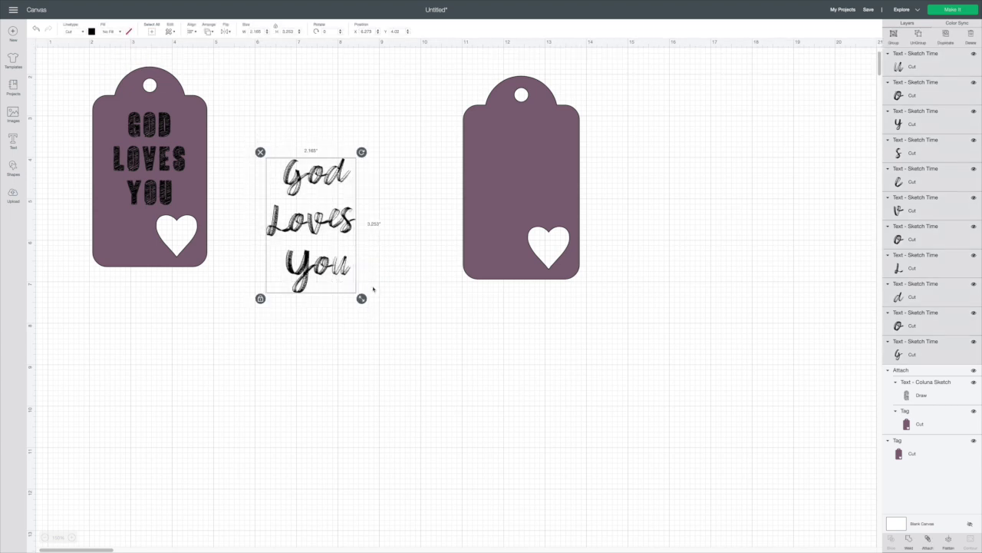
left_click(191, 31)
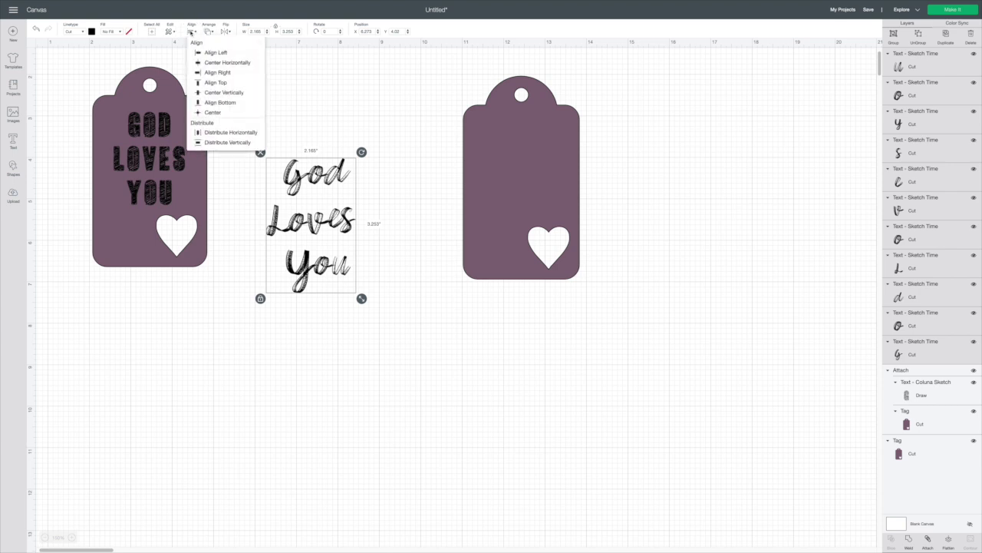
left_click(225, 133)
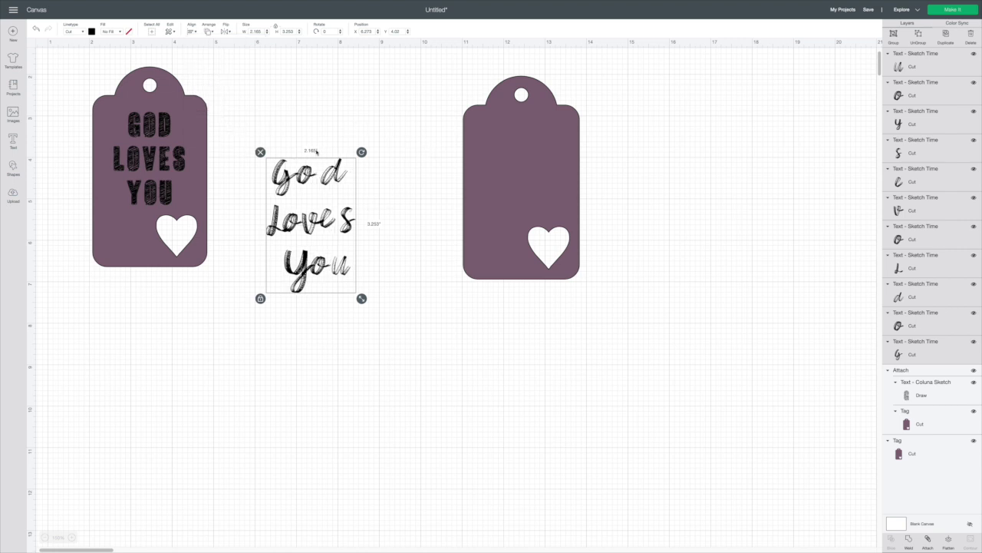
left_click_drag(247, 151, 392, 332)
left_click(894, 34)
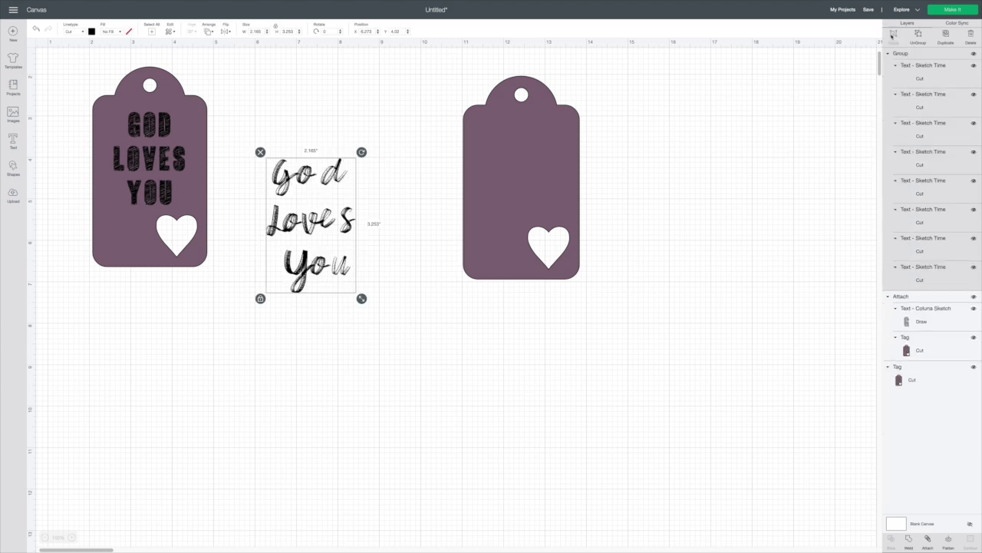
- Move the grouped Sketch Time lettering slightly higher between the tags and change its linetype to Draw
left_click_drag(311, 222, 323, 203)
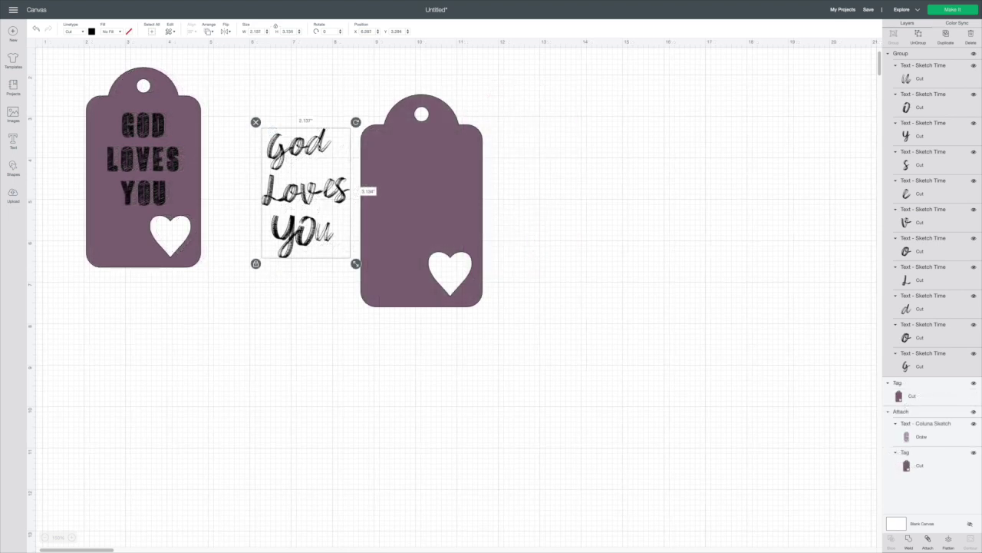
left_click(81, 31)
left_click(76, 53)
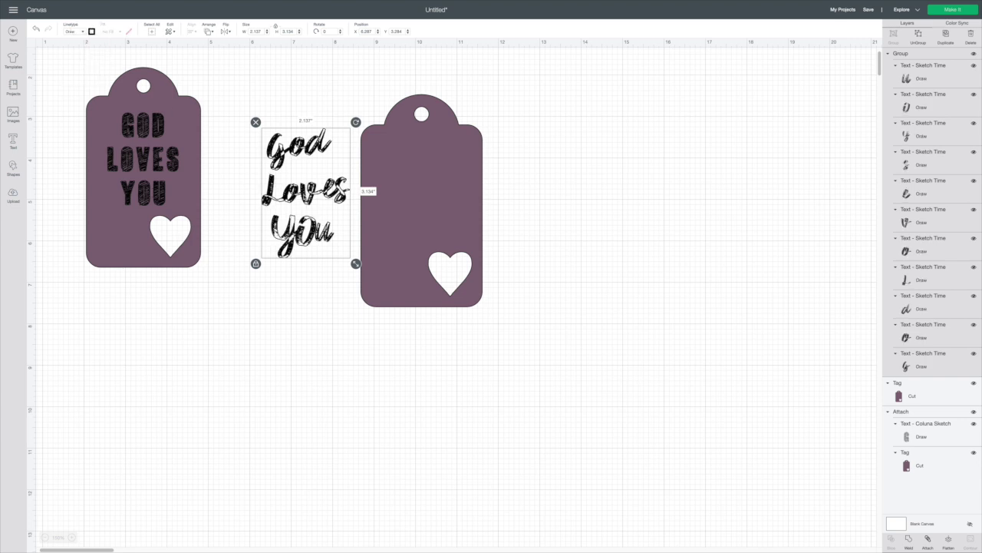
- Place the Sketch Time lettering on the blank tag above its heart and attach the lettering and tag together
left_click_drag(304, 196, 423, 199)
left_click_drag(328, 90, 586, 379)
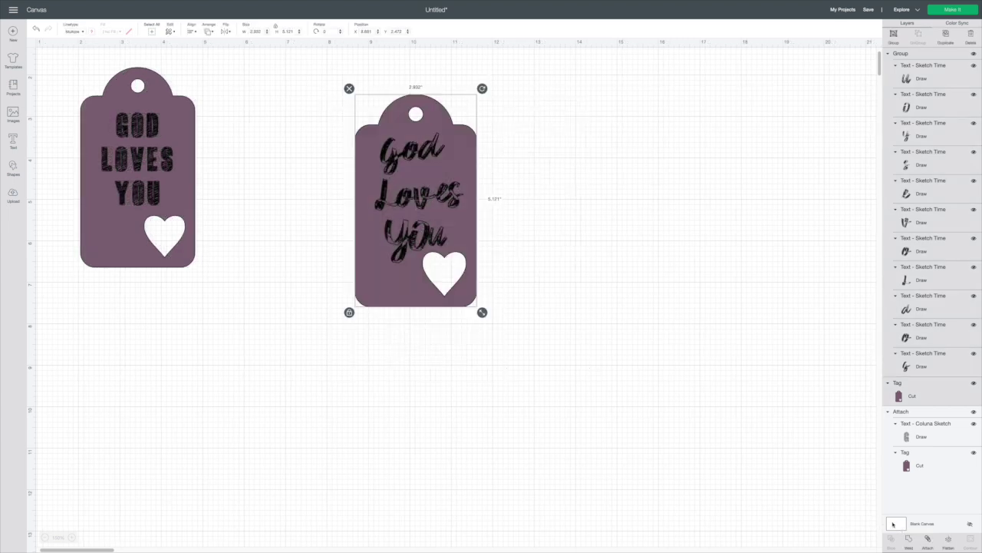
left_click(927, 540)
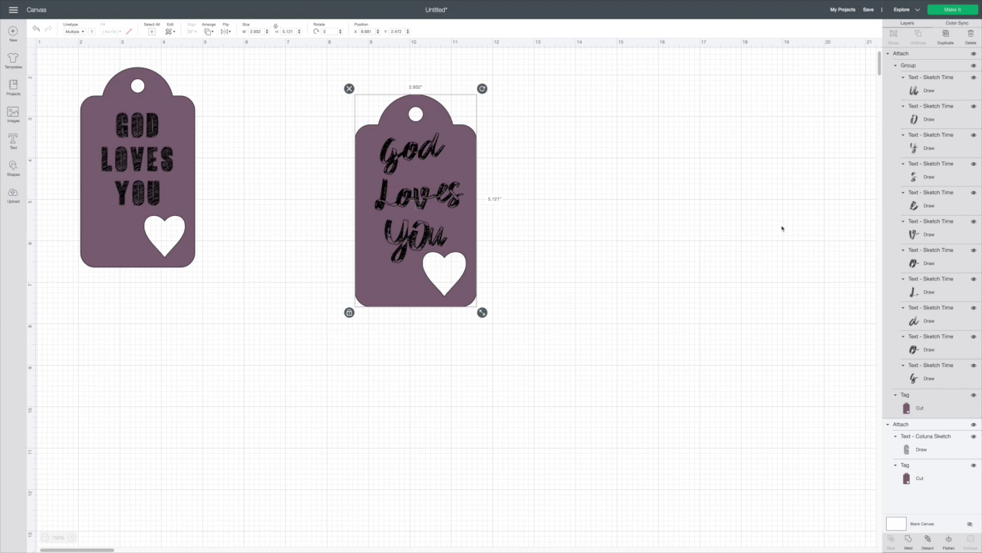
- Send both finished tags to be made and continue from the mat preview to the machine connection stage
scroll(772, 312, "down", 2)
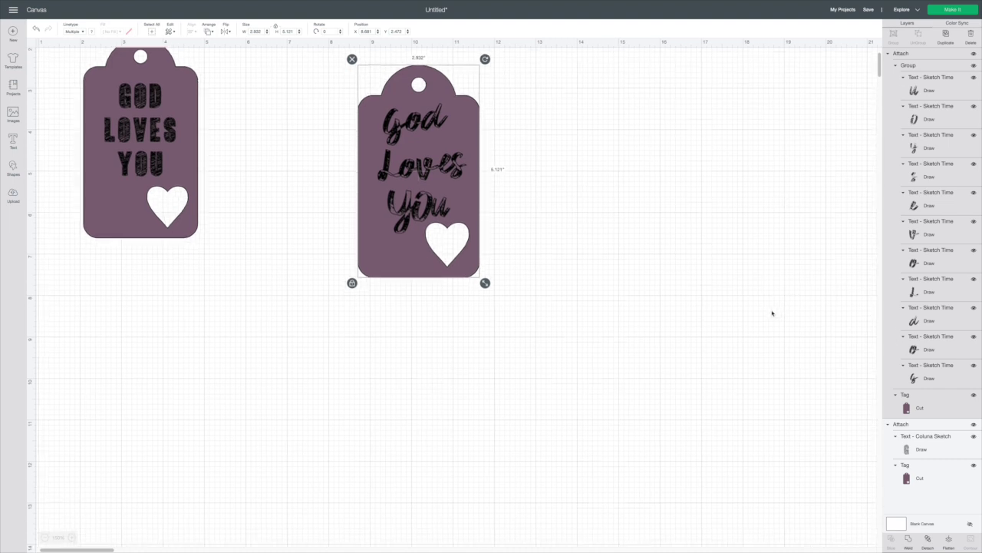
scroll(772, 313, "up", 5)
scroll(772, 312, "right", 2)
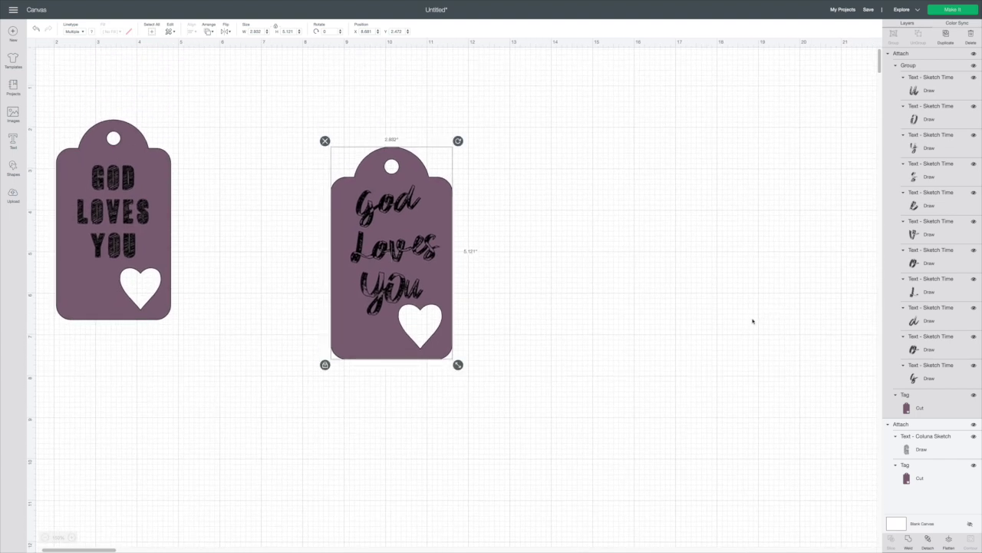
left_click(958, 13)
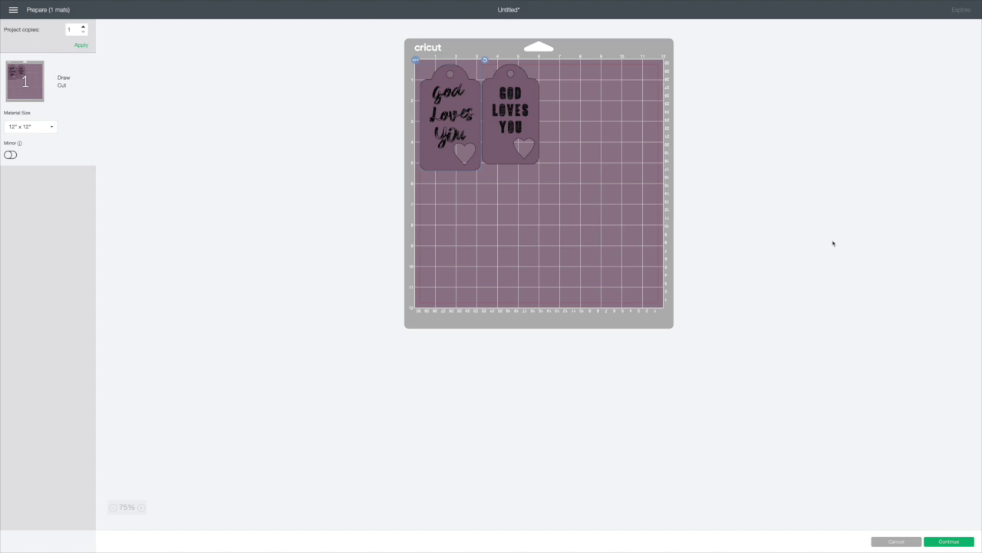
left_click(948, 542)
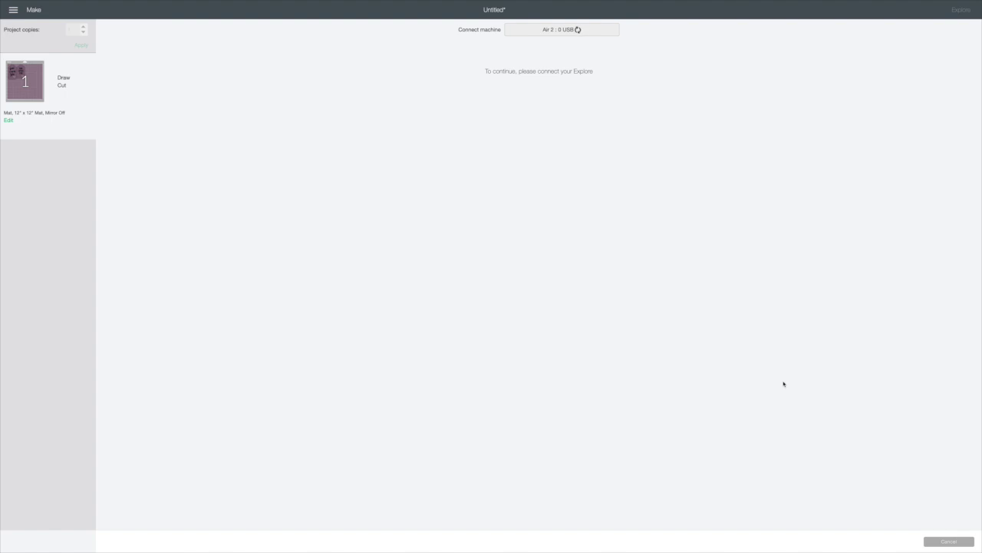